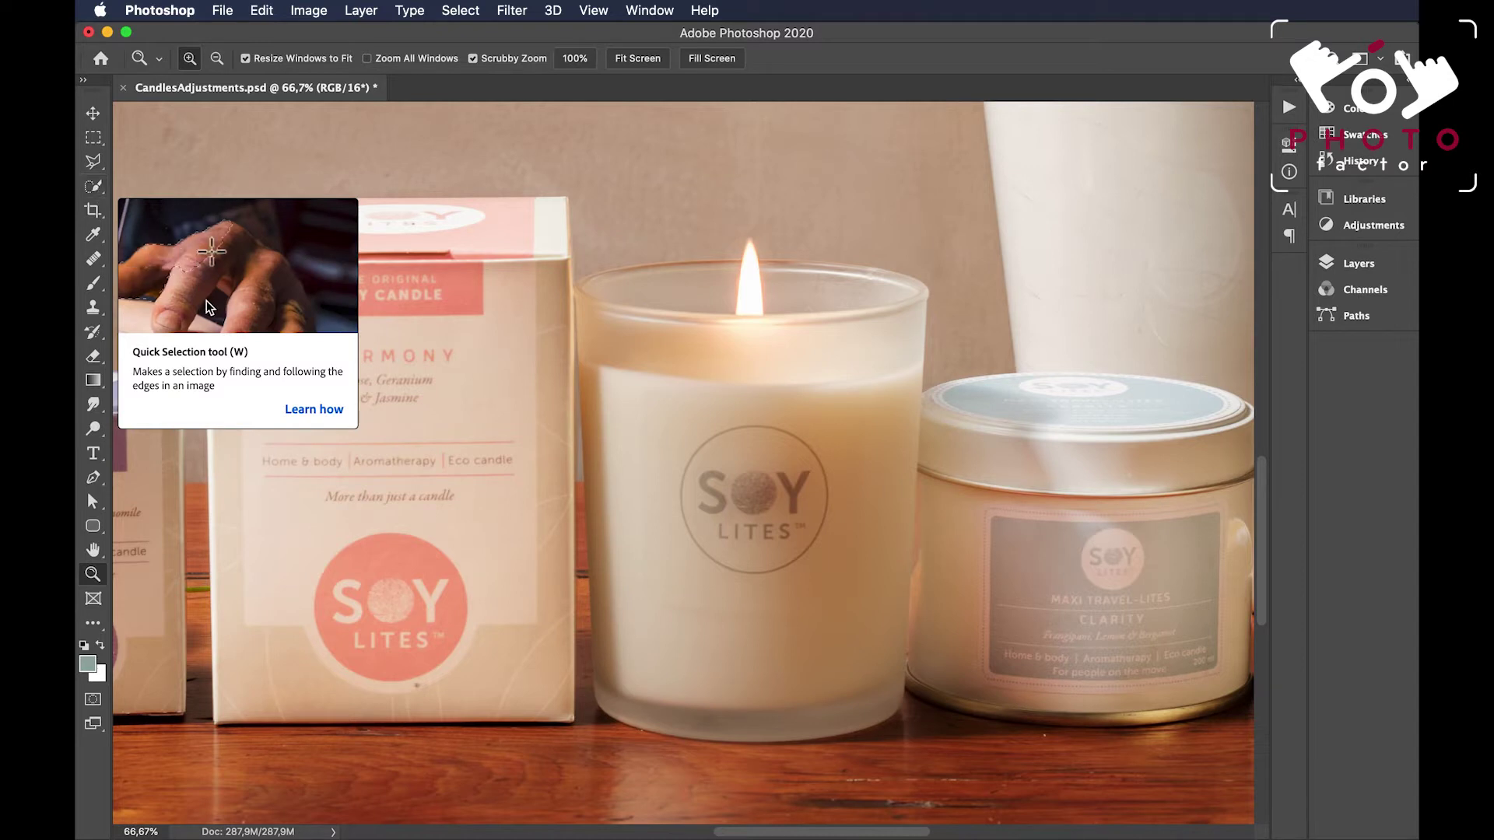
Select the lit candle glass with the Quick Selection tool at a brush size of 800.
{"action": "key", "text": "w"}
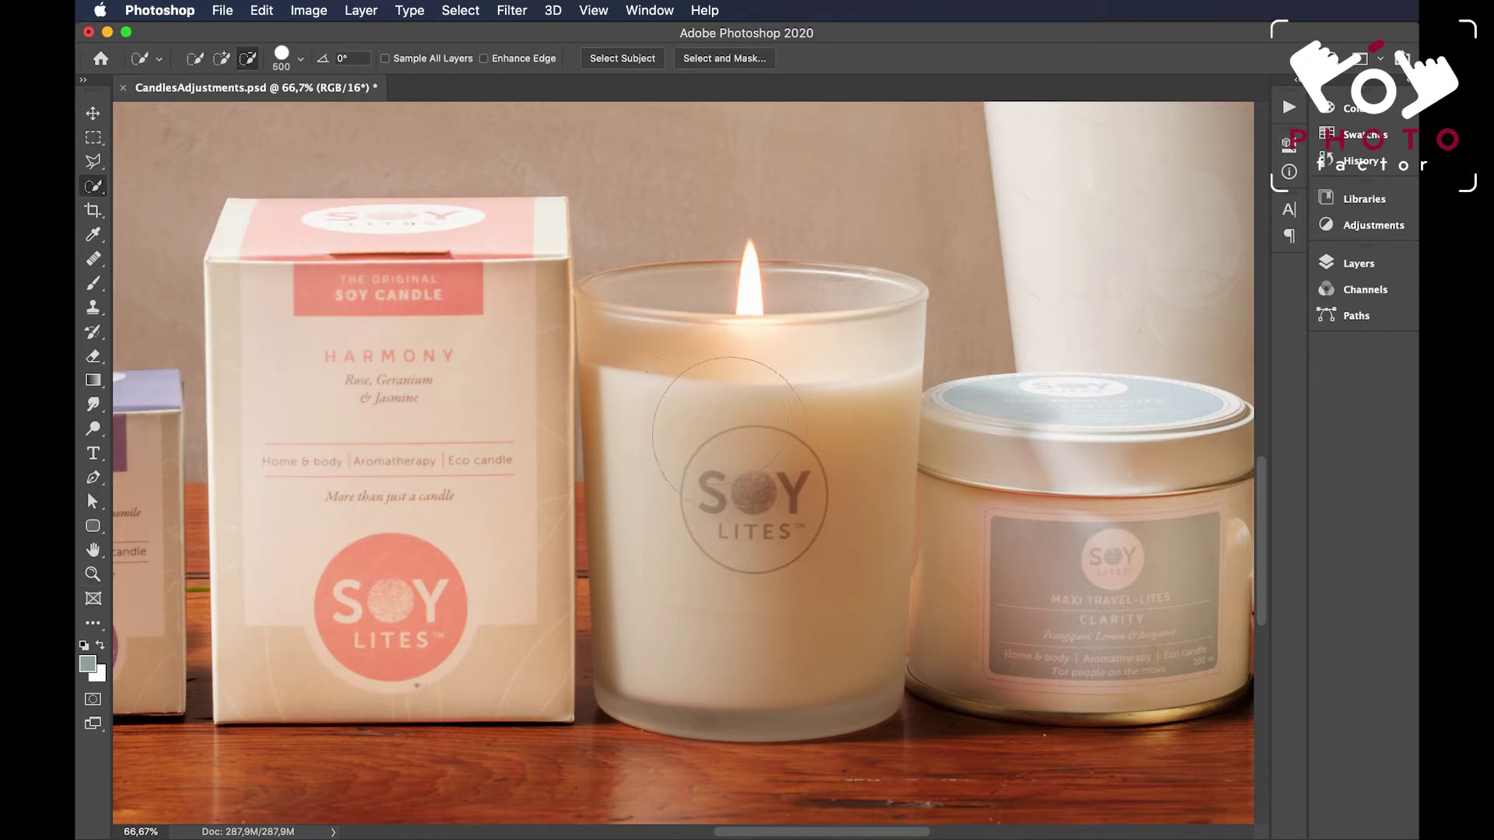
{"action": "key", "text": "bracketright"}
{"action": "key", "text": "bracketright"}
{"action": "key", "text": "bracketright"}
{"action": "key", "text": "bracketleft"}
{"action": "key", "text": "bracketright"}
{"action": "left_click", "coordinate": [751, 462]}
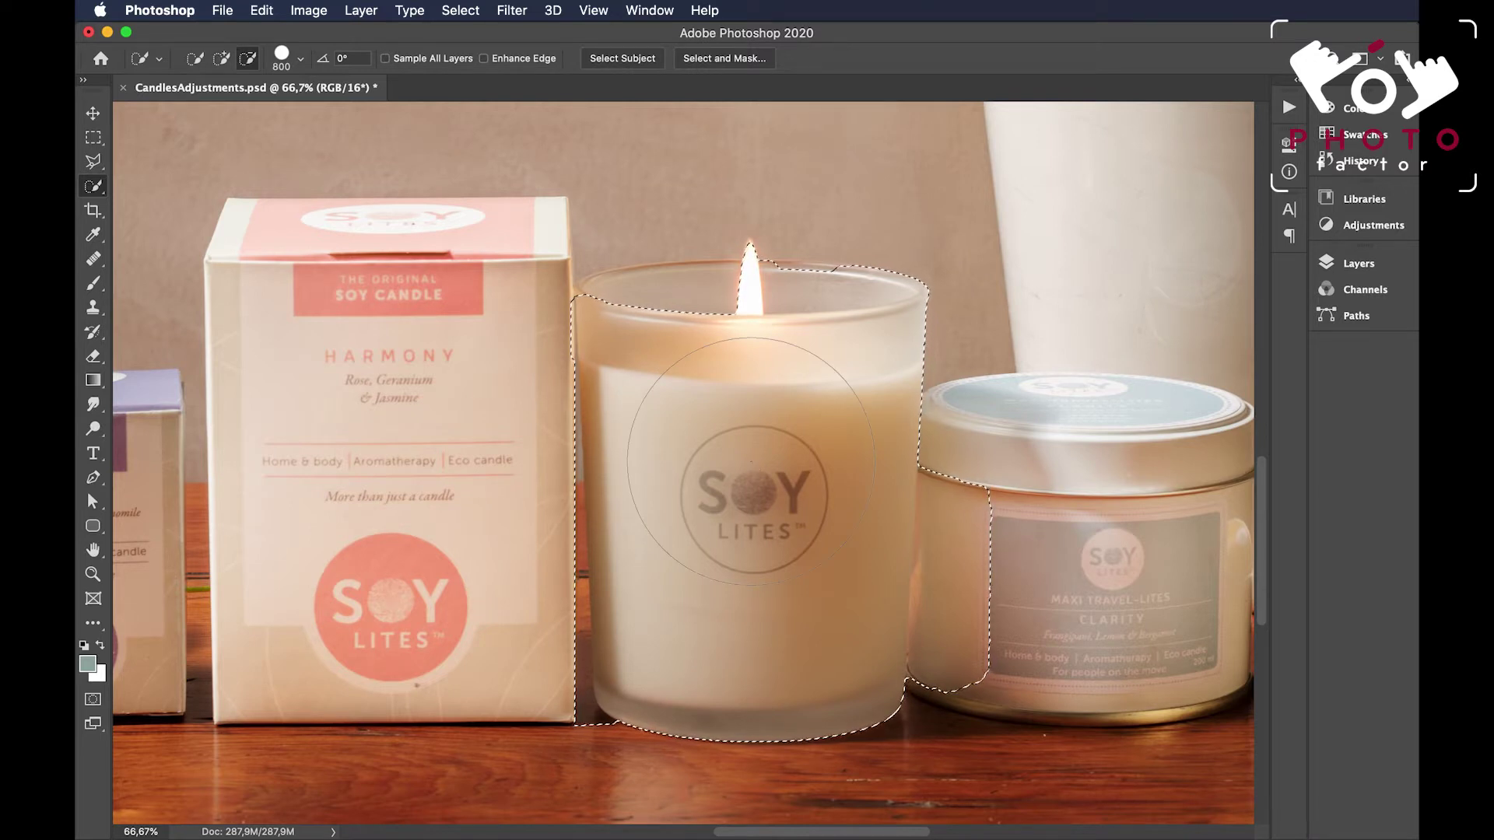
Subtract the neighbouring tin's area from the candle selection with a smaller Quick Selection brush, reducing its size to 175.
{"action": "key", "text": "bracketleft"}
{"action": "key", "text": "bracketleft"}
{"action": "key", "text": "bracketleft"}
{"action": "key", "text": "bracketleft"}
{"action": "key", "text": "bracketleft"}
{"action": "key", "text": "super+z"}
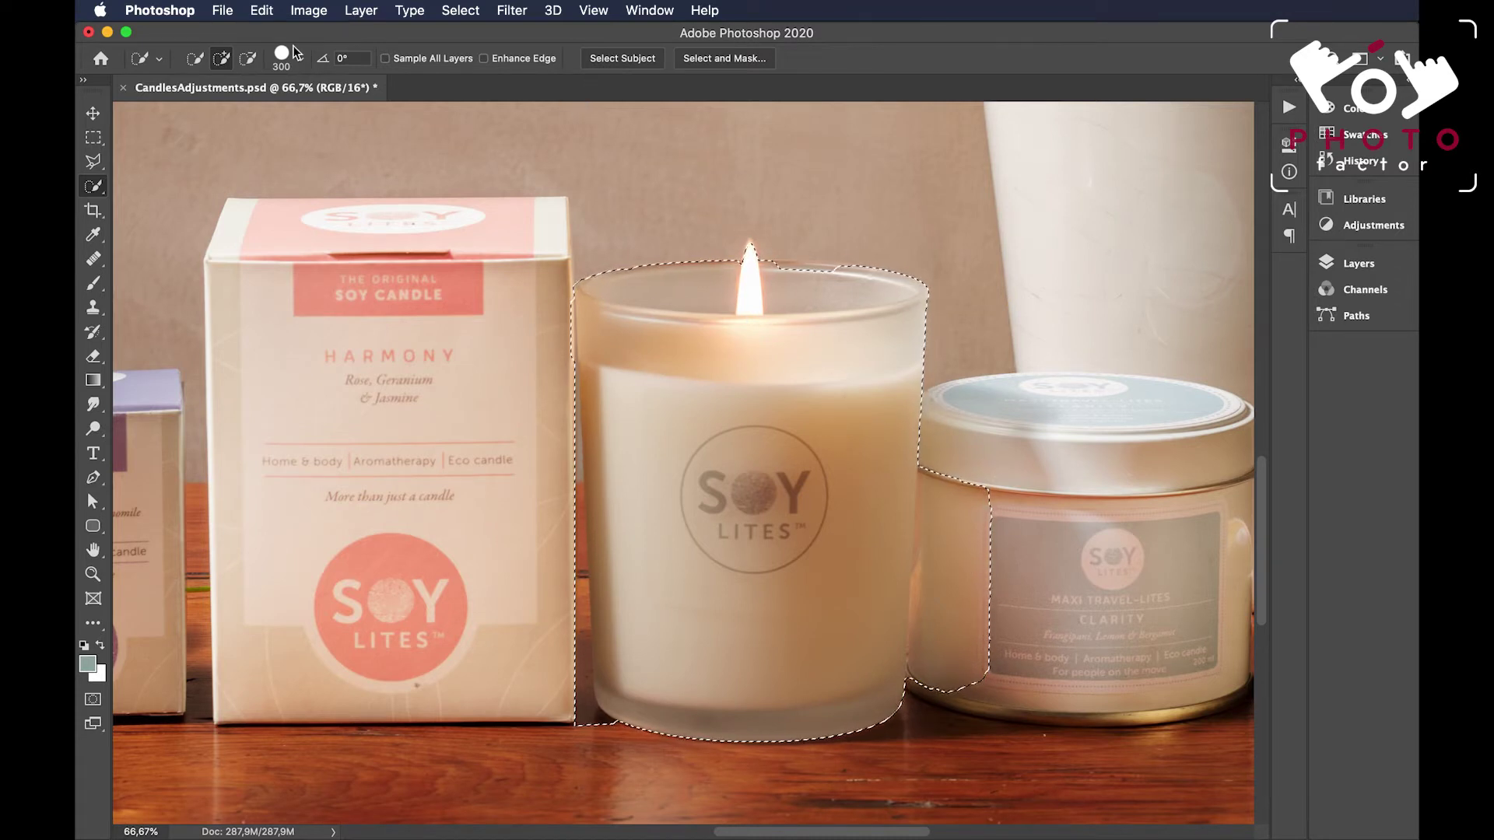
{"action": "left_click", "coordinate": [255, 58]}
{"action": "key", "text": "bracketleft"}
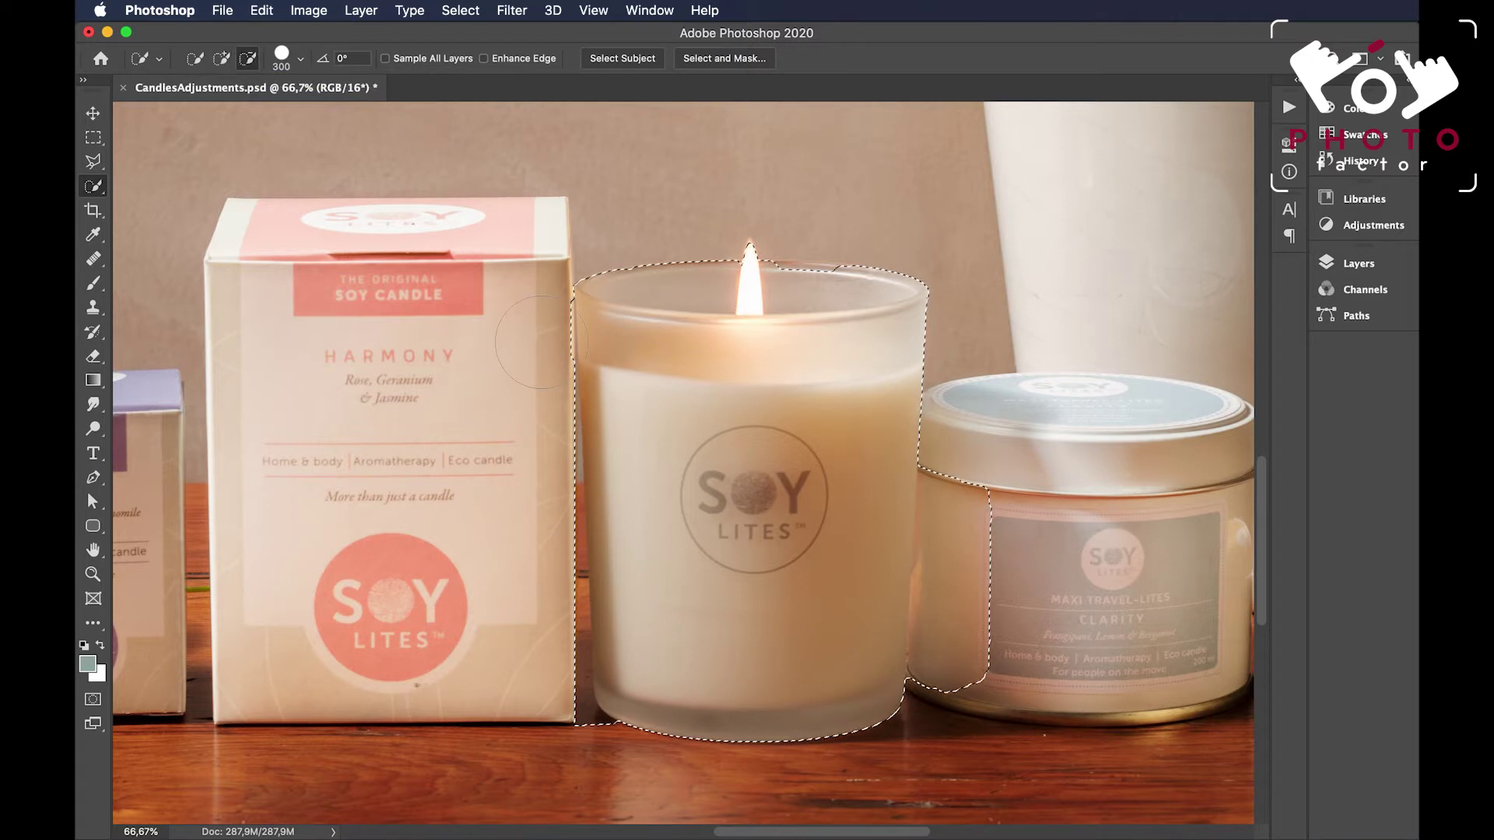
{"action": "left_click_drag", "start_coordinate": [953, 513], "coordinate": [953, 661]}
{"action": "key", "text": "bracketleft"}
{"action": "key", "text": "bracketleft"}
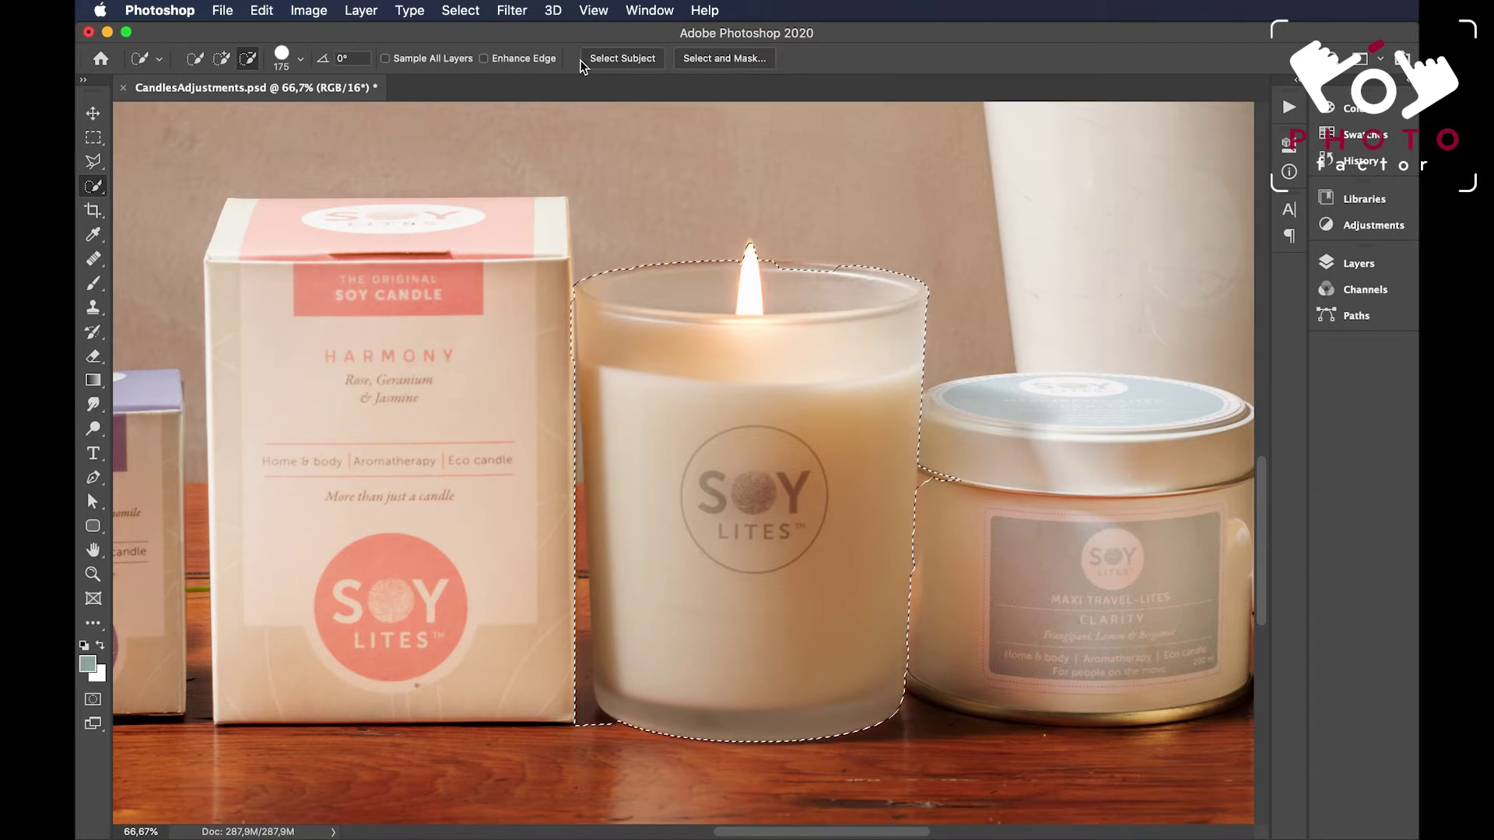
Open Select and Mask for the candle selection and switch the view mode to Overlay.
{"action": "left_click", "coordinate": [460, 10]}
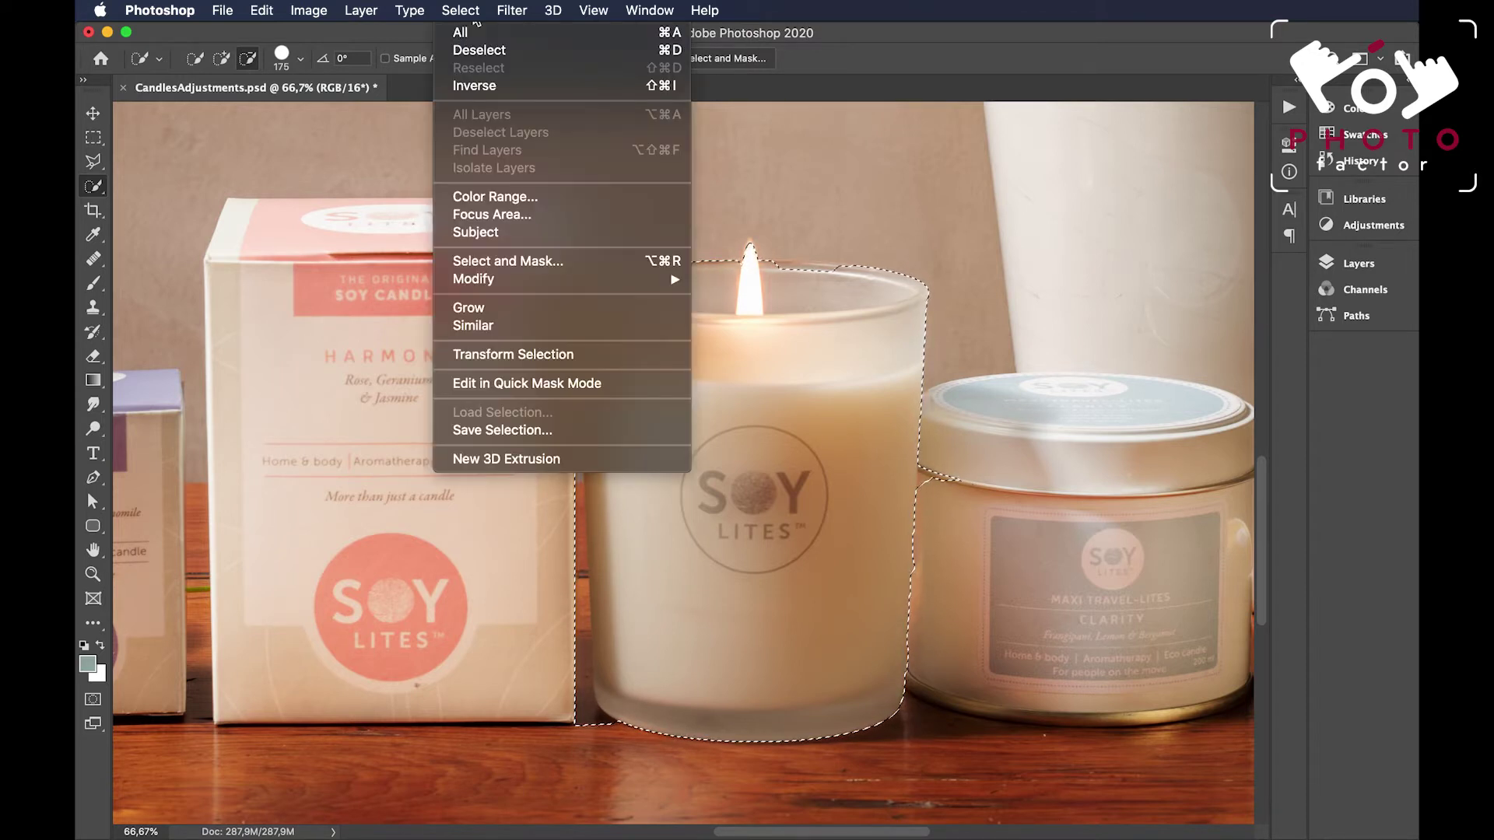
{"action": "left_click", "coordinate": [553, 263]}
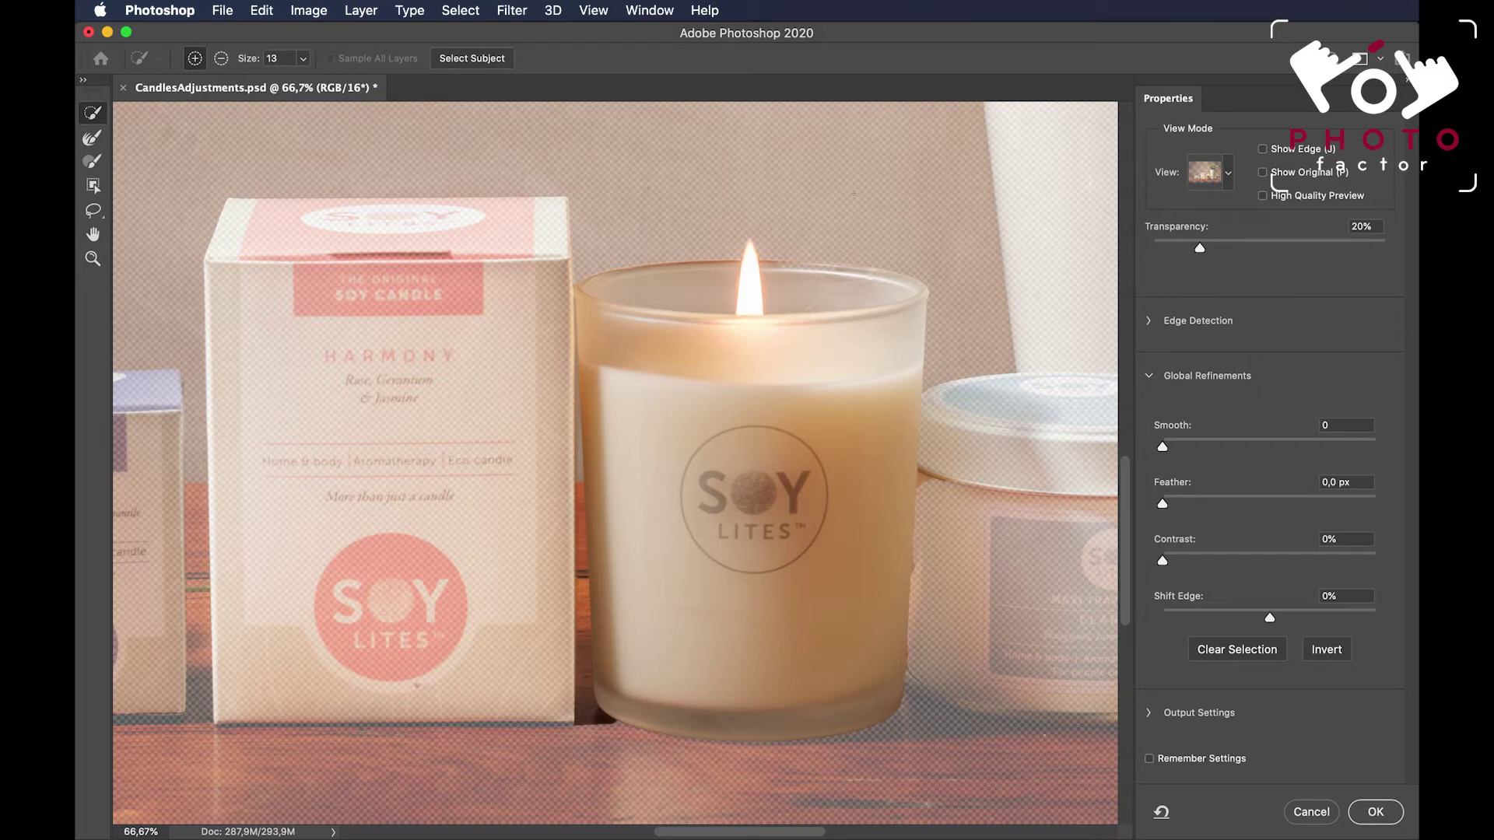
{"action": "left_click", "coordinate": [1228, 176]}
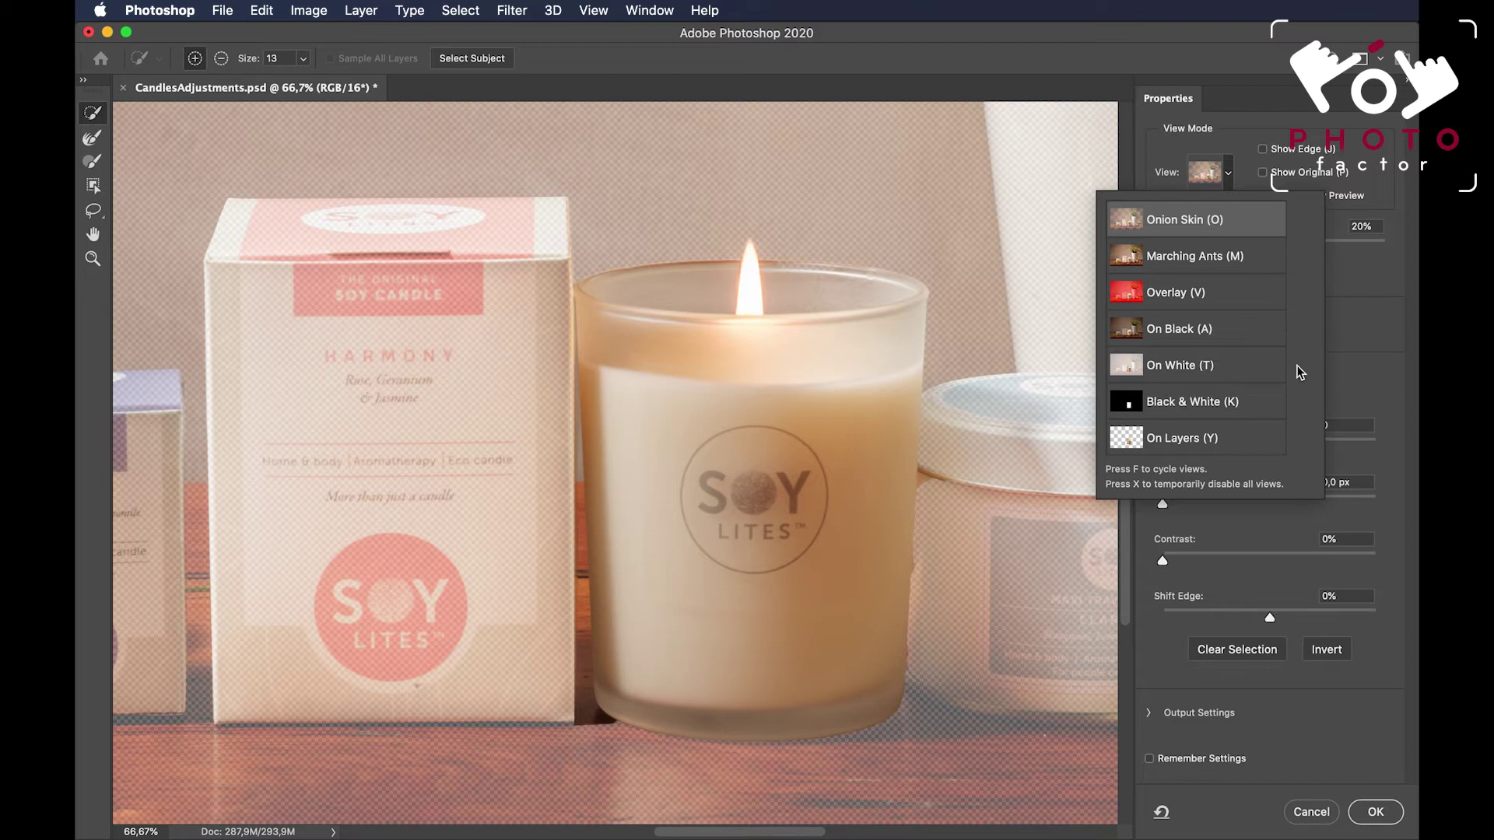
{"action": "left_click", "coordinate": [1214, 292]}
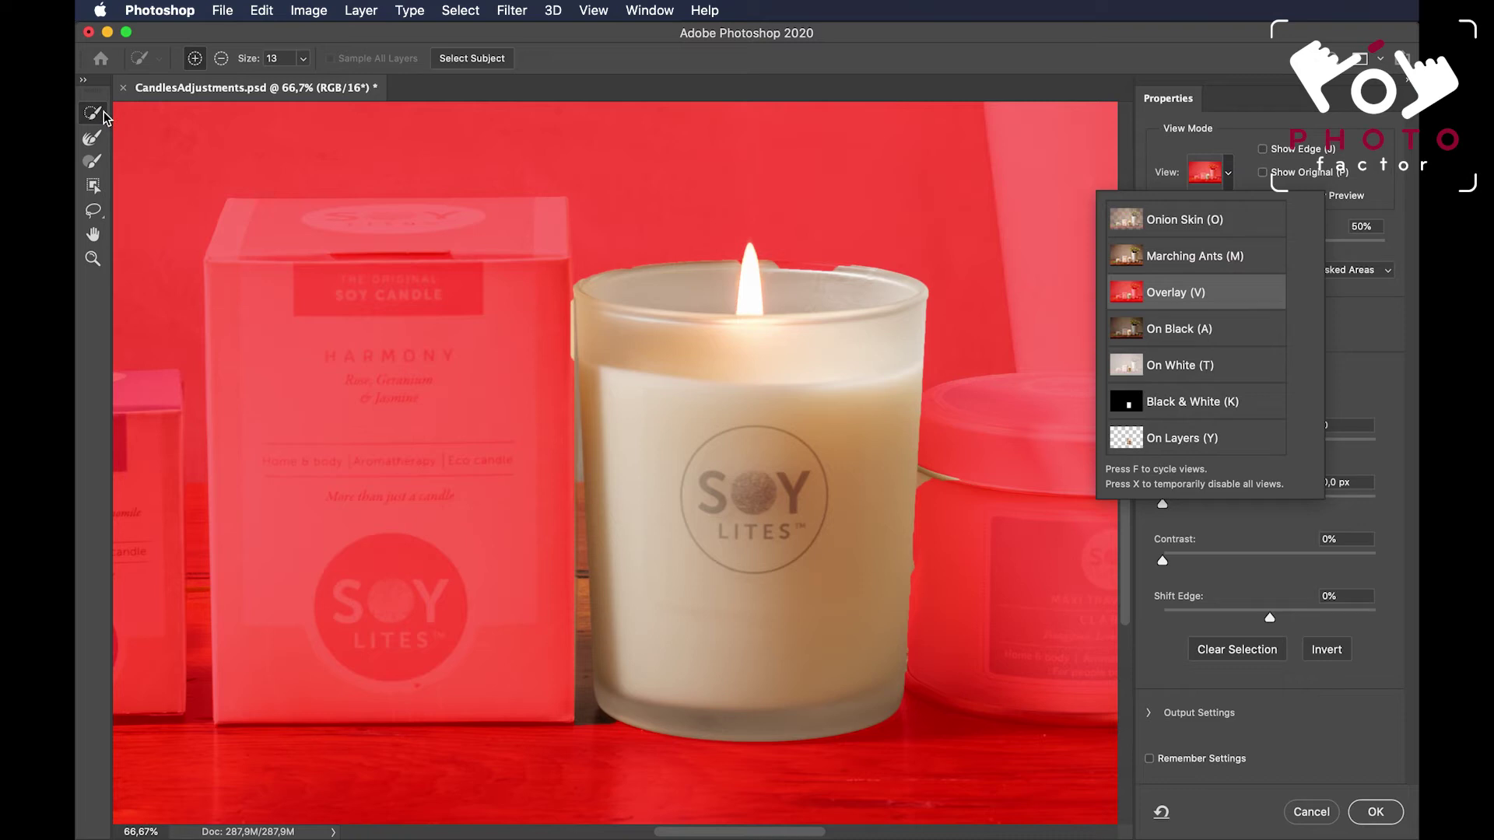
Set up the Brush tool for adding to the selection, with 100% hardness and a size of 150.
{"action": "left_click", "coordinate": [99, 240]}
{"action": "left_click_drag", "start_coordinate": [494, 337], "coordinate": [437, 333]}
{"action": "left_click", "coordinate": [93, 259]}
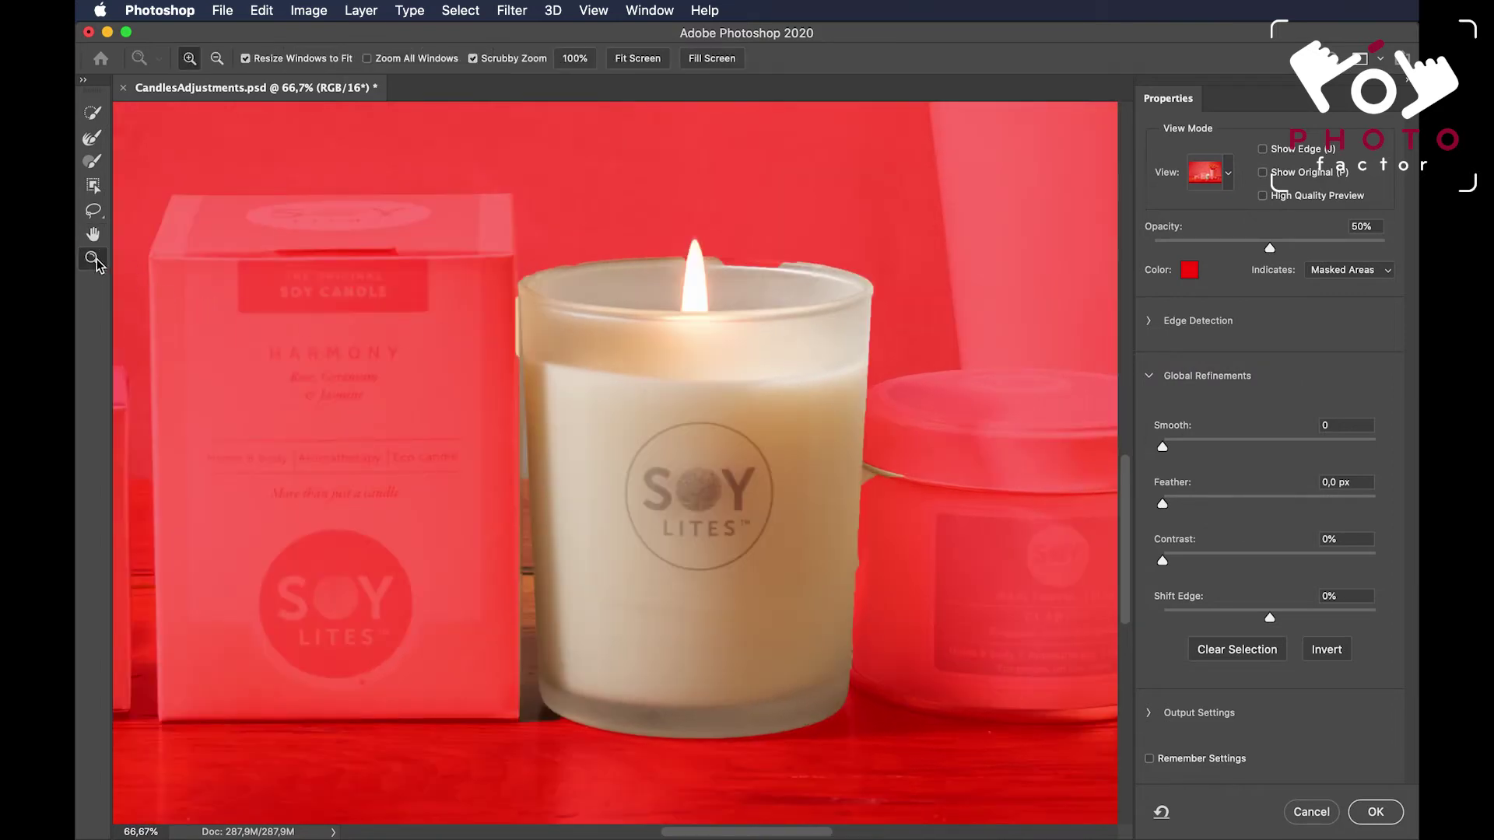
{"action": "left_click", "coordinate": [544, 414]}
{"action": "scroll", "coordinate": [544, 413], "scroll_direction": "down", "scroll_amount": 3}
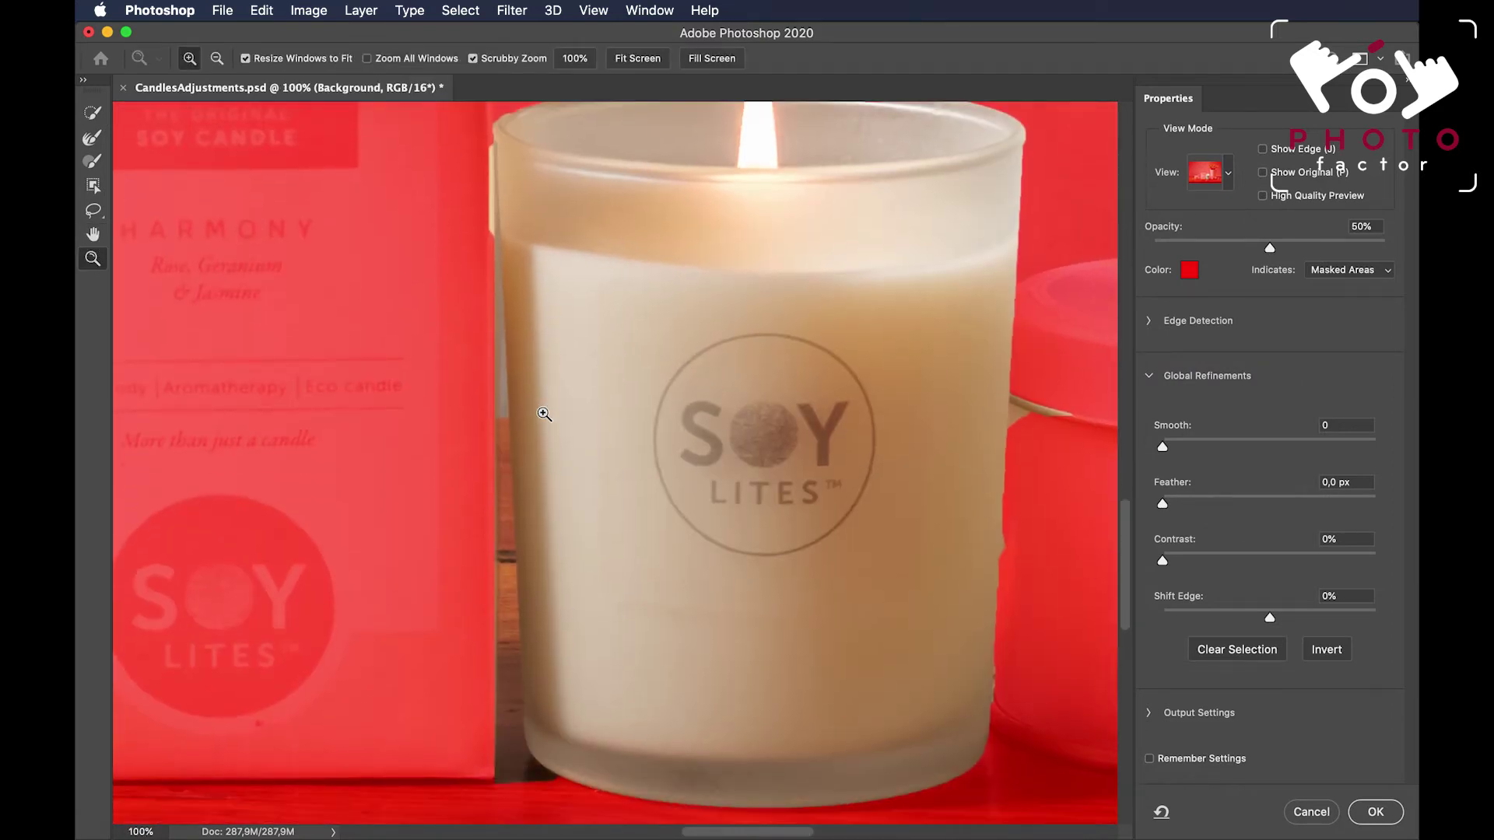
{"action": "scroll", "coordinate": [543, 414], "scroll_direction": "up", "scroll_amount": 3}
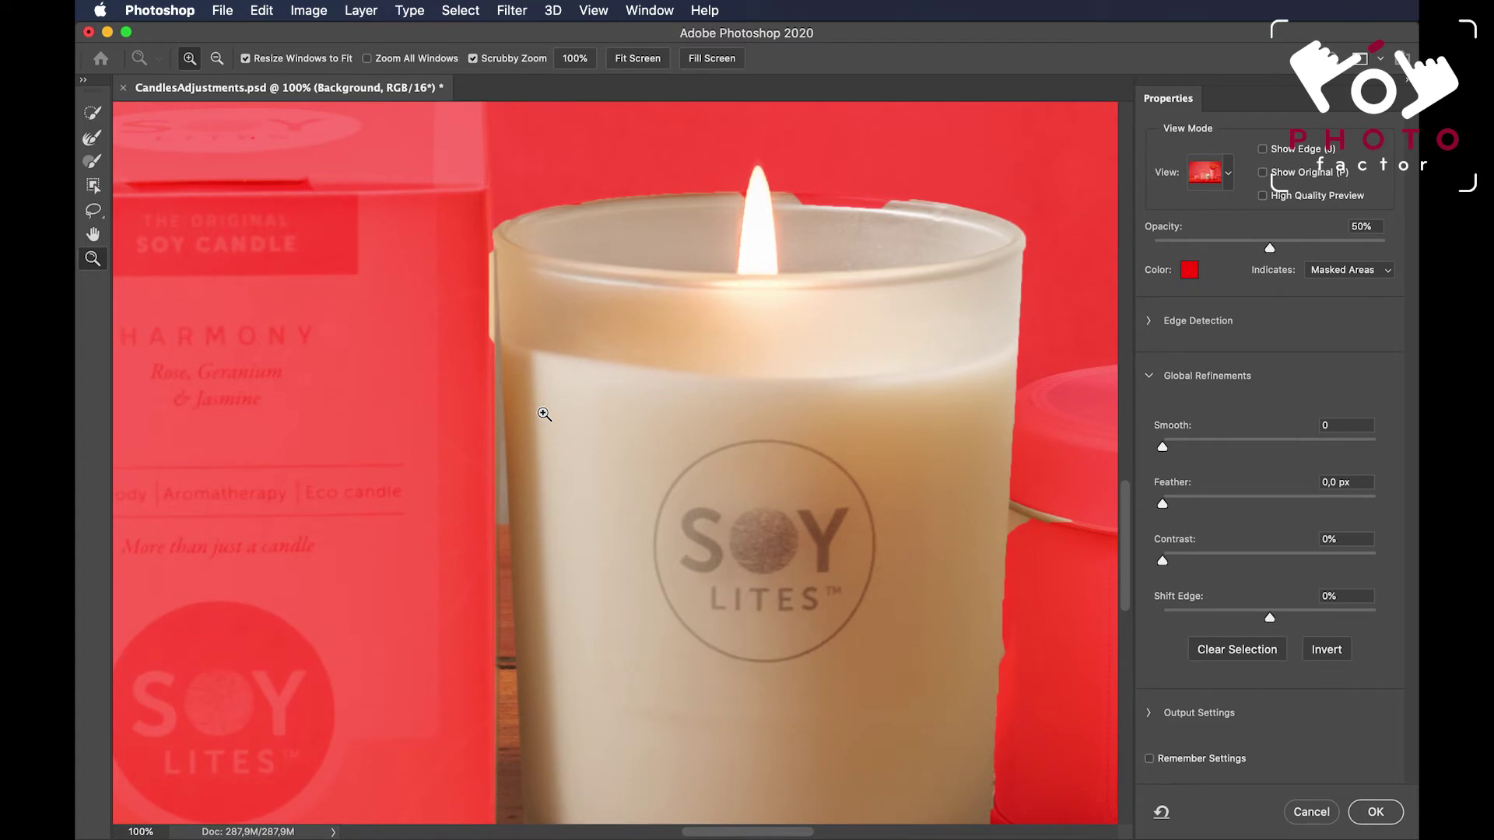
{"action": "left_click", "coordinate": [94, 164]}
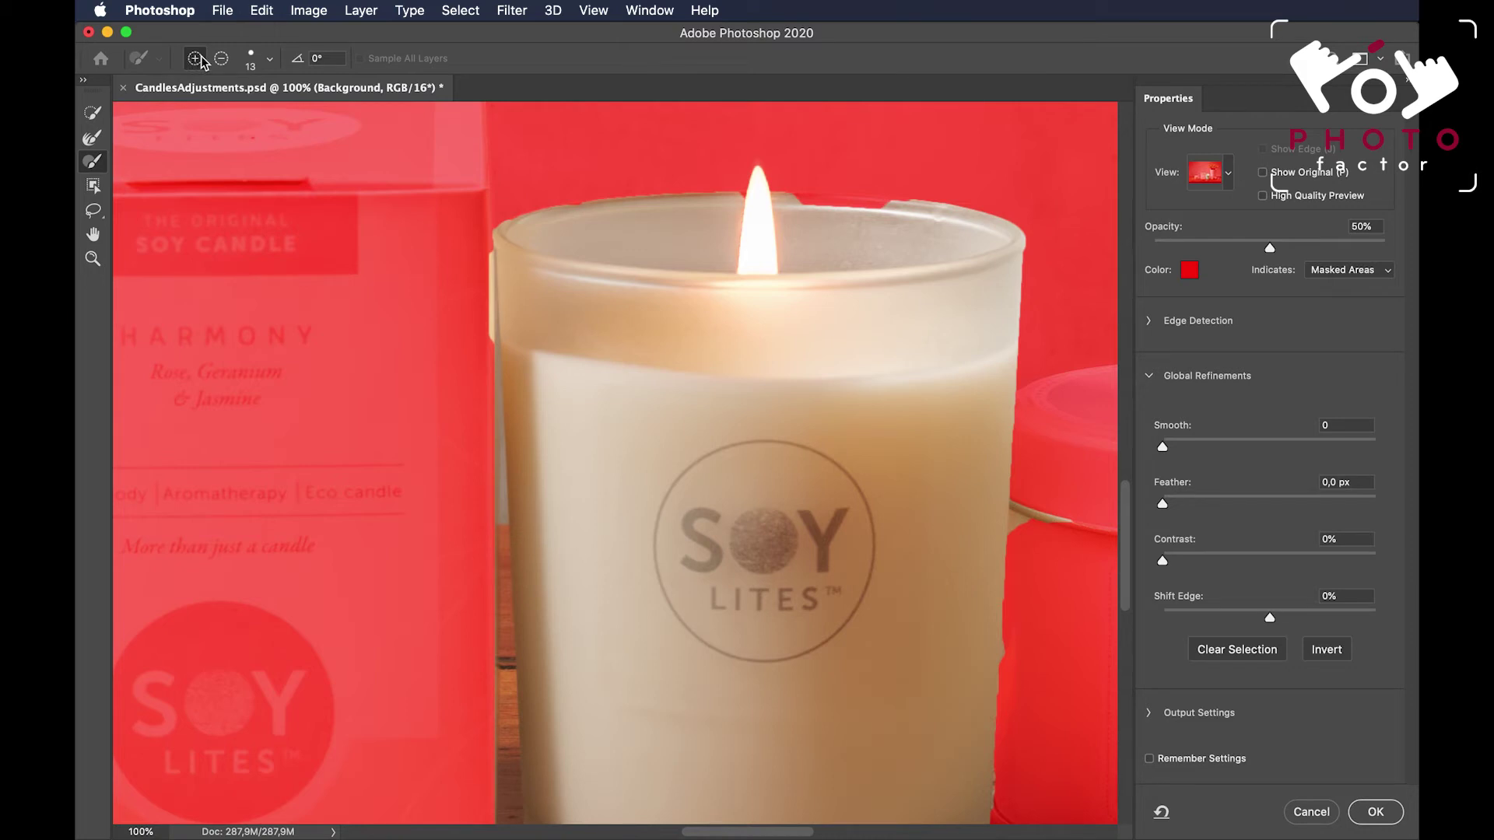
{"action": "left_click", "coordinate": [270, 60]}
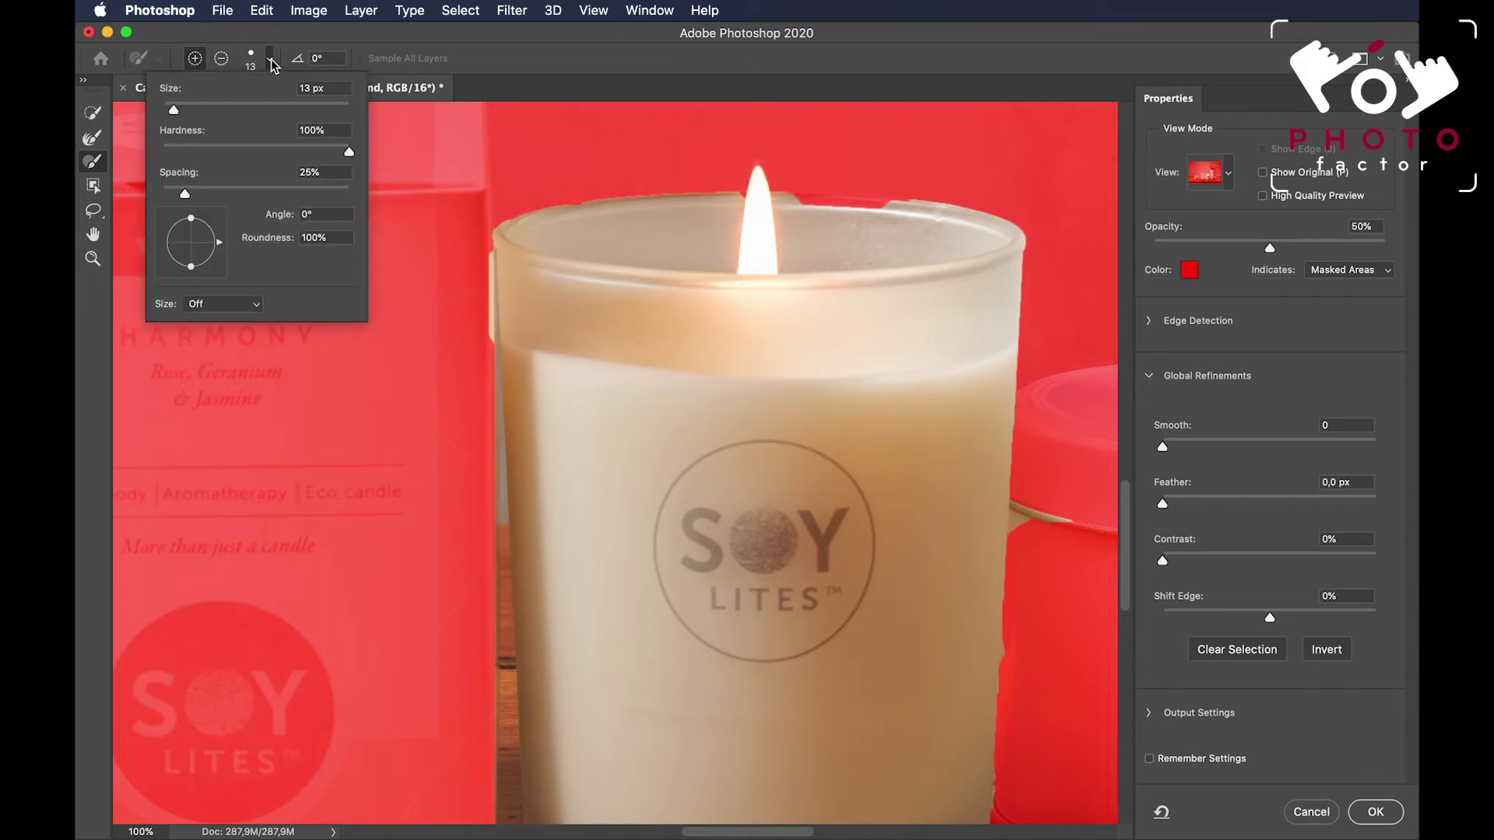
{"action": "left_click", "coordinate": [199, 111]}
{"action": "mouse_move", "coordinate": [330, 149]}
{"action": "left_mouse_down"}
{"action": "mouse_move", "coordinate": [177, 173]}
{"action": "mouse_move", "coordinate": [351, 152]}
{"action": "left_mouse_up"}
{"action": "key", "text": "Return"}
{"action": "key", "text": "bracketright"}
{"action": "key", "text": "bracketright"}
{"action": "key", "text": "bracketright"}
{"action": "key", "text": "bracketright"}
{"action": "key", "text": "bracketright"}
{"action": "key", "text": "bracketright"}
{"action": "key", "text": "bracketright"}
{"action": "key", "text": "bracketright"}
{"action": "key", "text": "bracketright"}
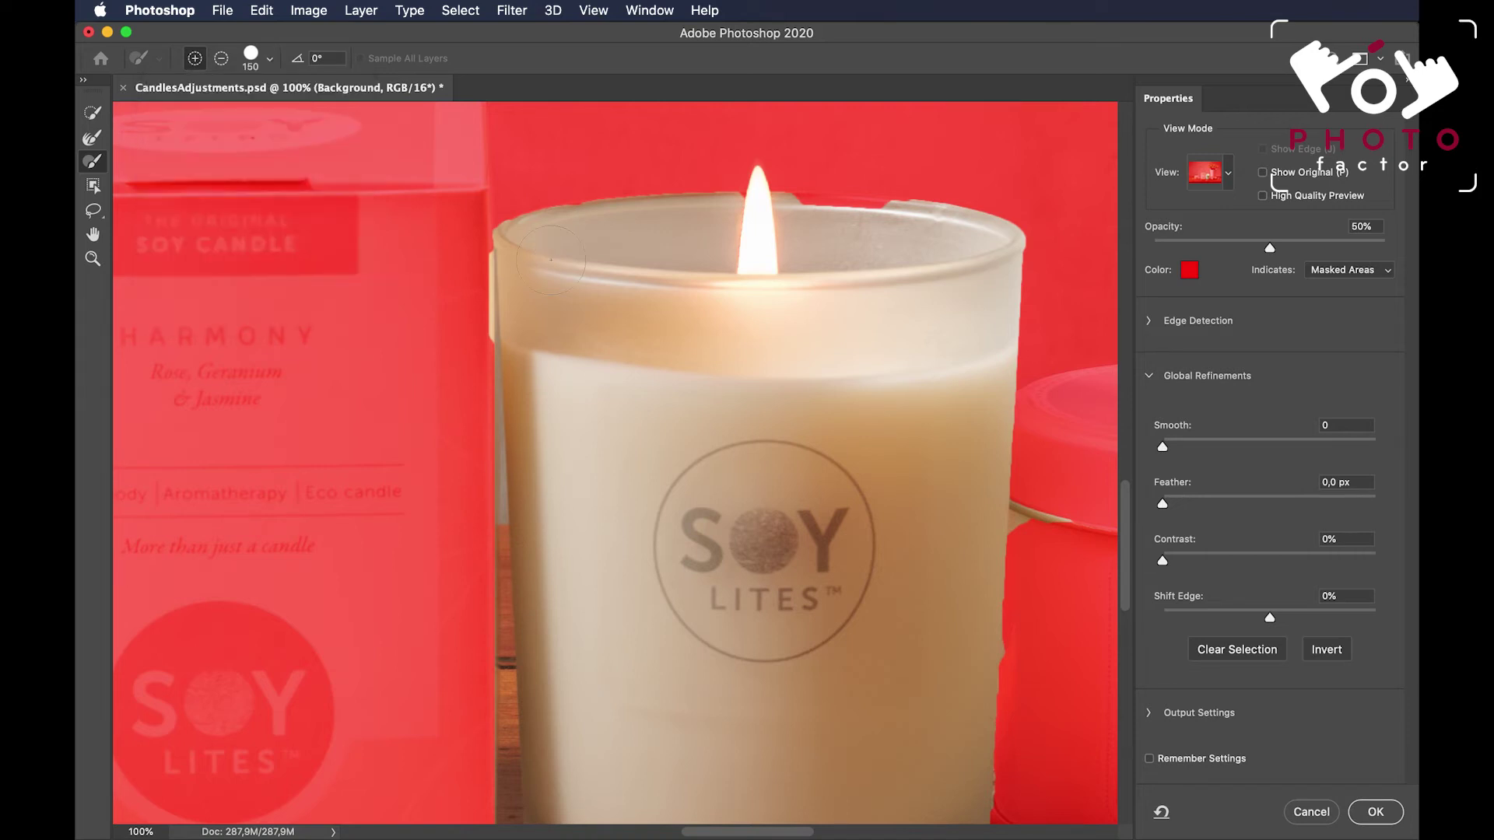
Reduce the brush size to 90 and paint along the glass's back rim to smooth the selection edge there.
{"action": "scroll", "coordinate": [560, 227], "scroll_direction": "up", "scroll_amount": 2}
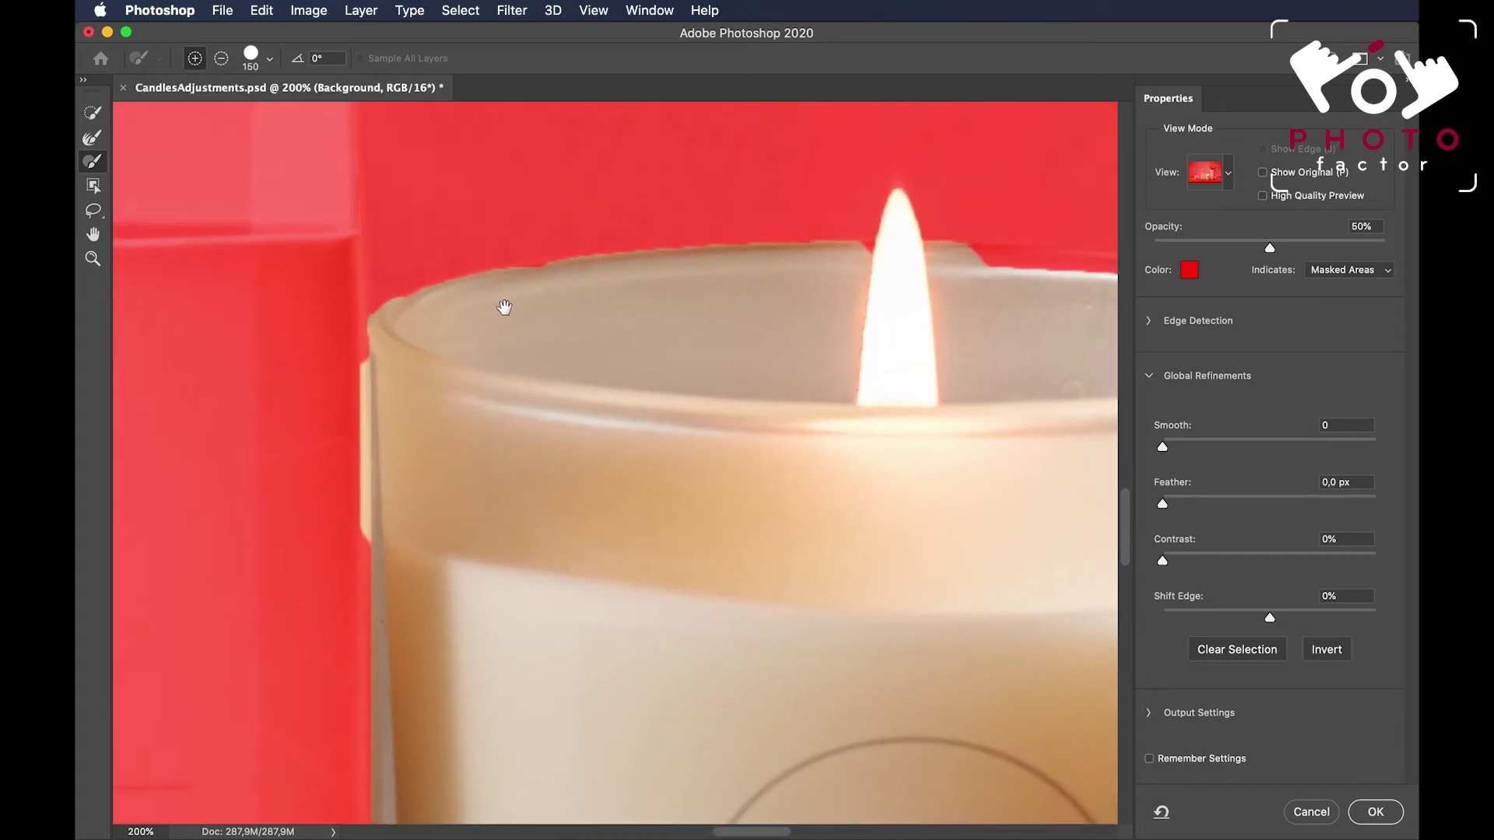
{"action": "key", "text": "bracketleft"}
{"action": "key", "text": "bracketleft"}
{"action": "key", "text": "bracketleft"}
{"action": "mouse_move", "coordinate": [409, 333]}
{"action": "left_mouse_down"}
{"action": "mouse_move", "coordinate": [405, 292]}
{"action": "mouse_move", "coordinate": [490, 273]}
{"action": "mouse_move", "coordinate": [602, 287]}
{"action": "left_mouse_up"}
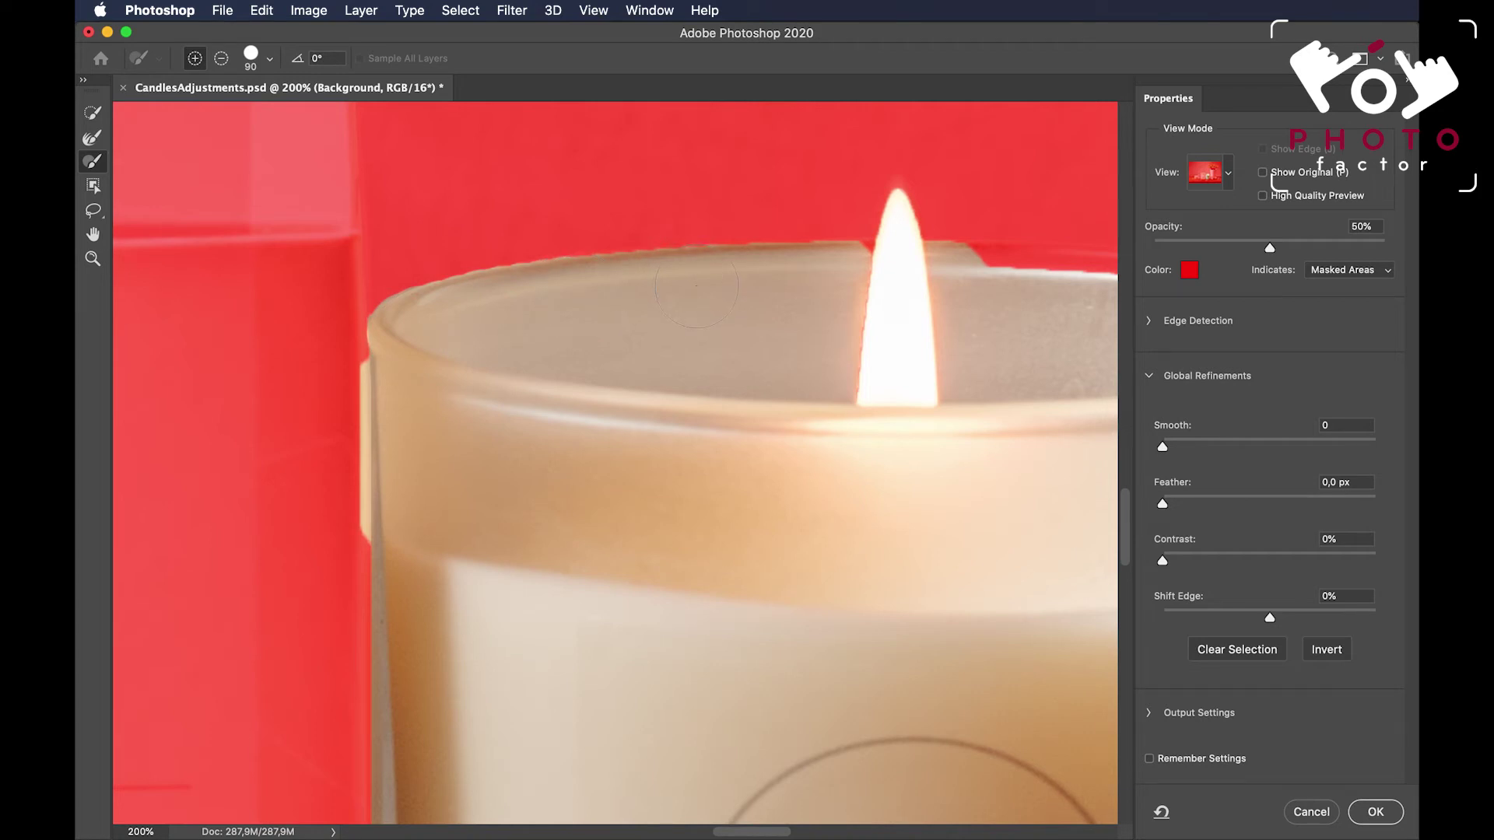
{"action": "scroll", "coordinate": [696, 285], "scroll_direction": "right", "scroll_amount": 8}
{"action": "scroll", "coordinate": [696, 285], "scroll_direction": "up", "scroll_amount": 2}
{"action": "left_click_drag", "start_coordinate": [867, 386], "coordinate": [868, 384]}
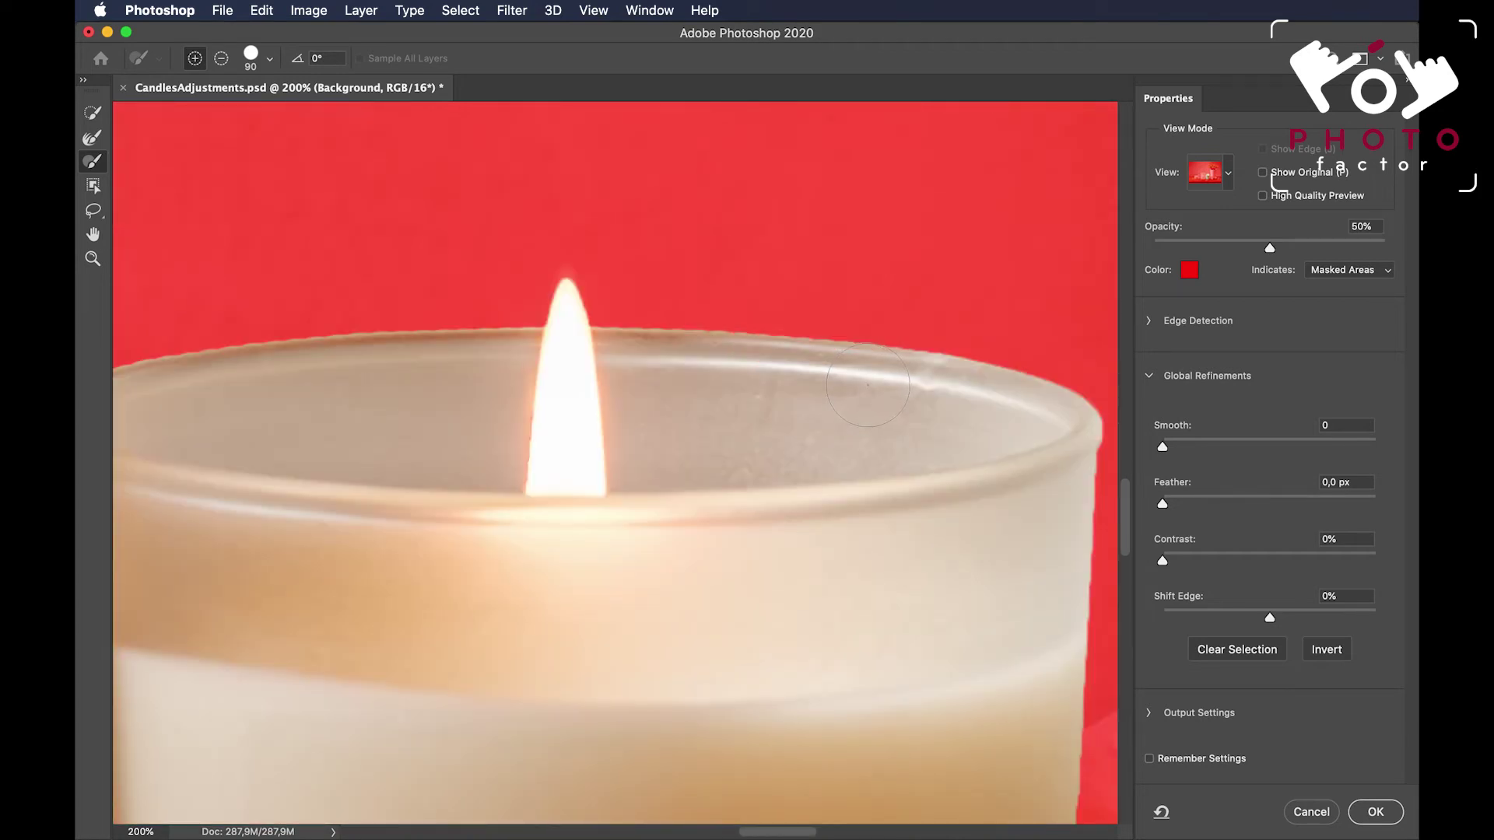
{"action": "scroll", "coordinate": [867, 384], "scroll_direction": "right", "scroll_amount": 8}
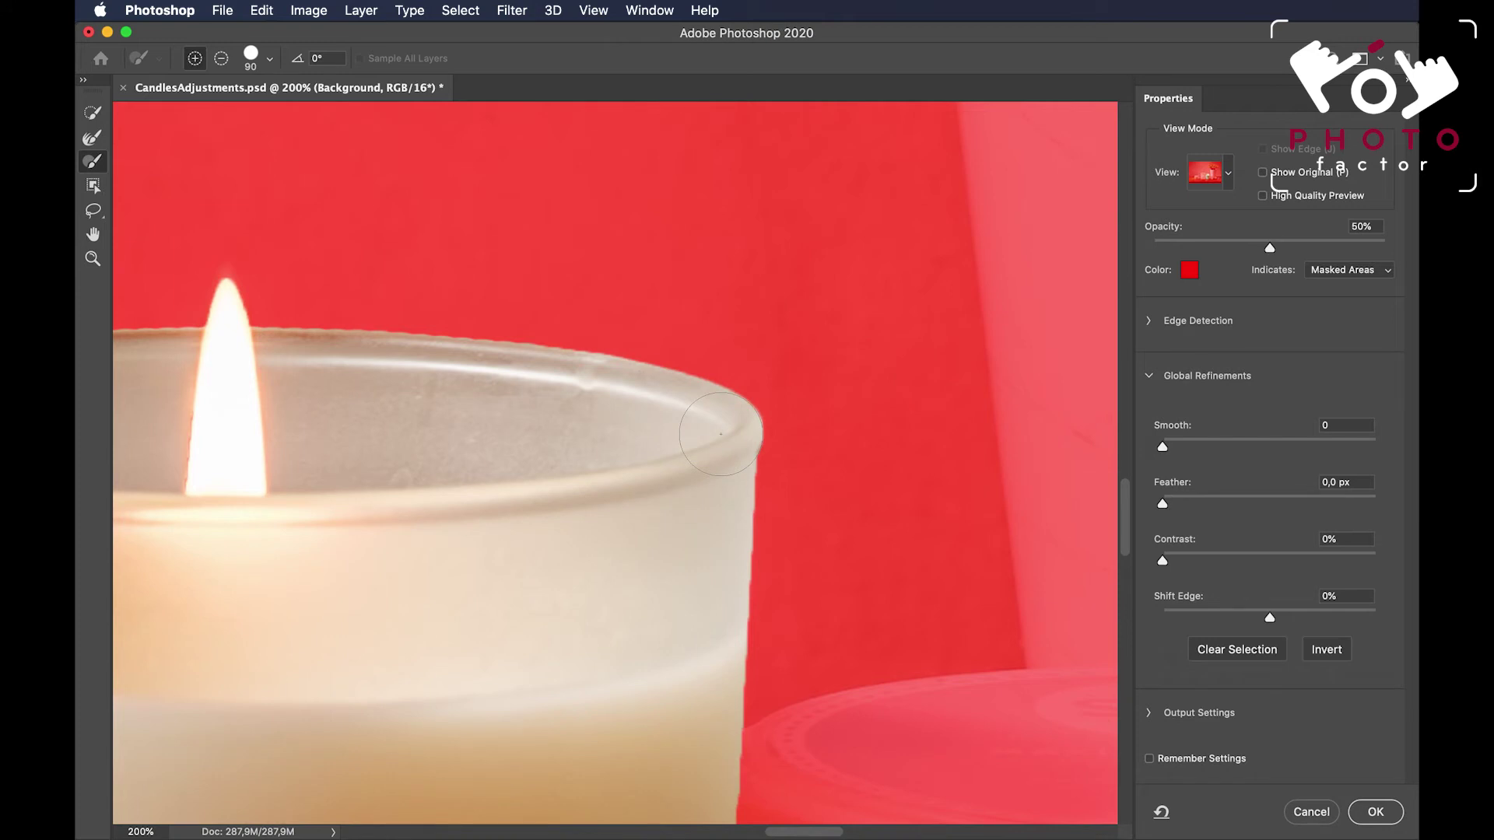
Switch the brush to subtract and paint the tin's lid edge and body beside the candle out of the selection.
{"action": "scroll", "coordinate": [707, 533], "scroll_direction": "down", "scroll_amount": 8}
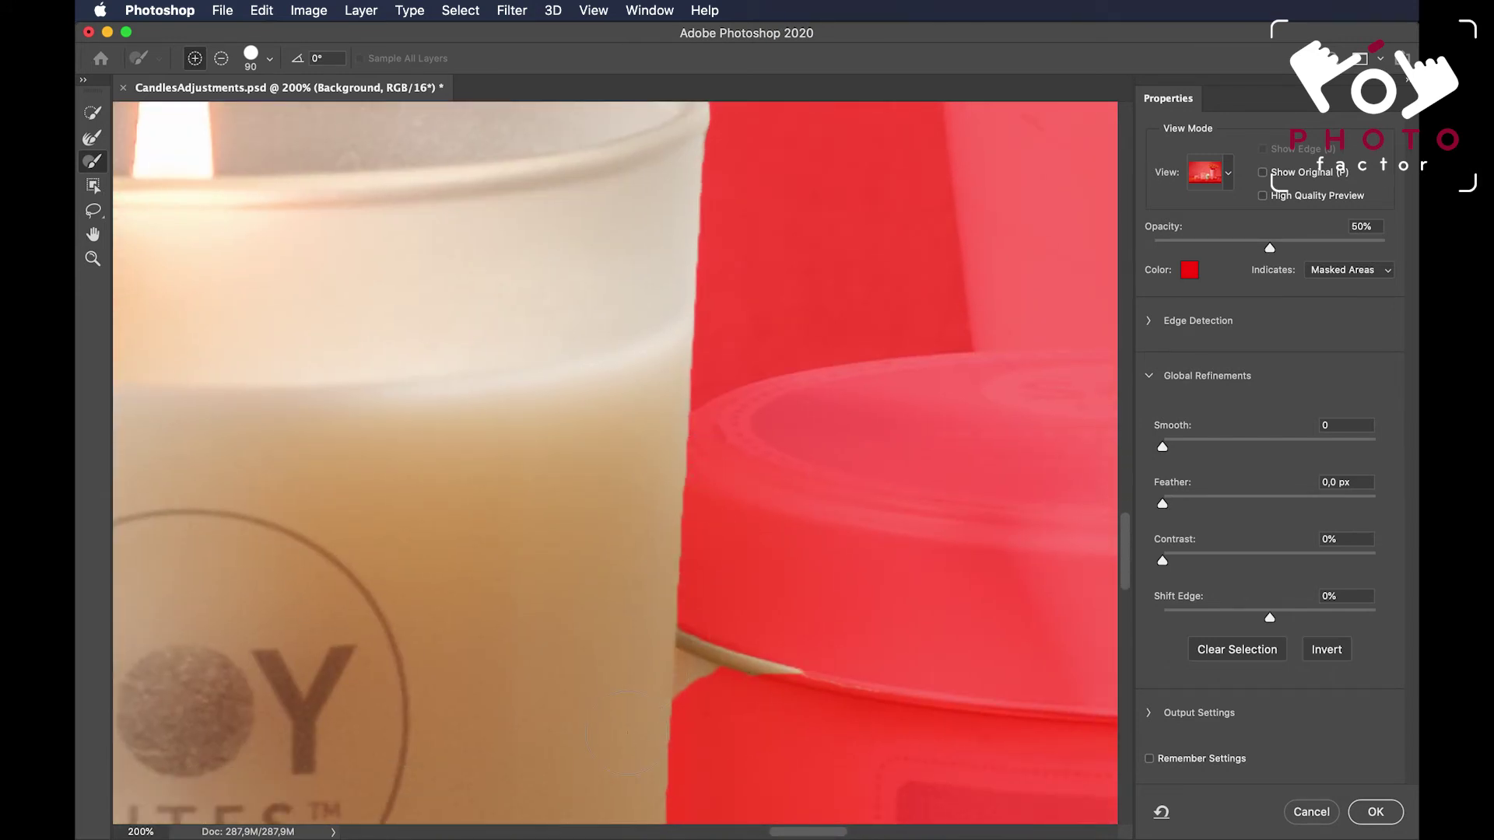
{"action": "scroll", "coordinate": [626, 731], "scroll_direction": "down", "scroll_amount": 8}
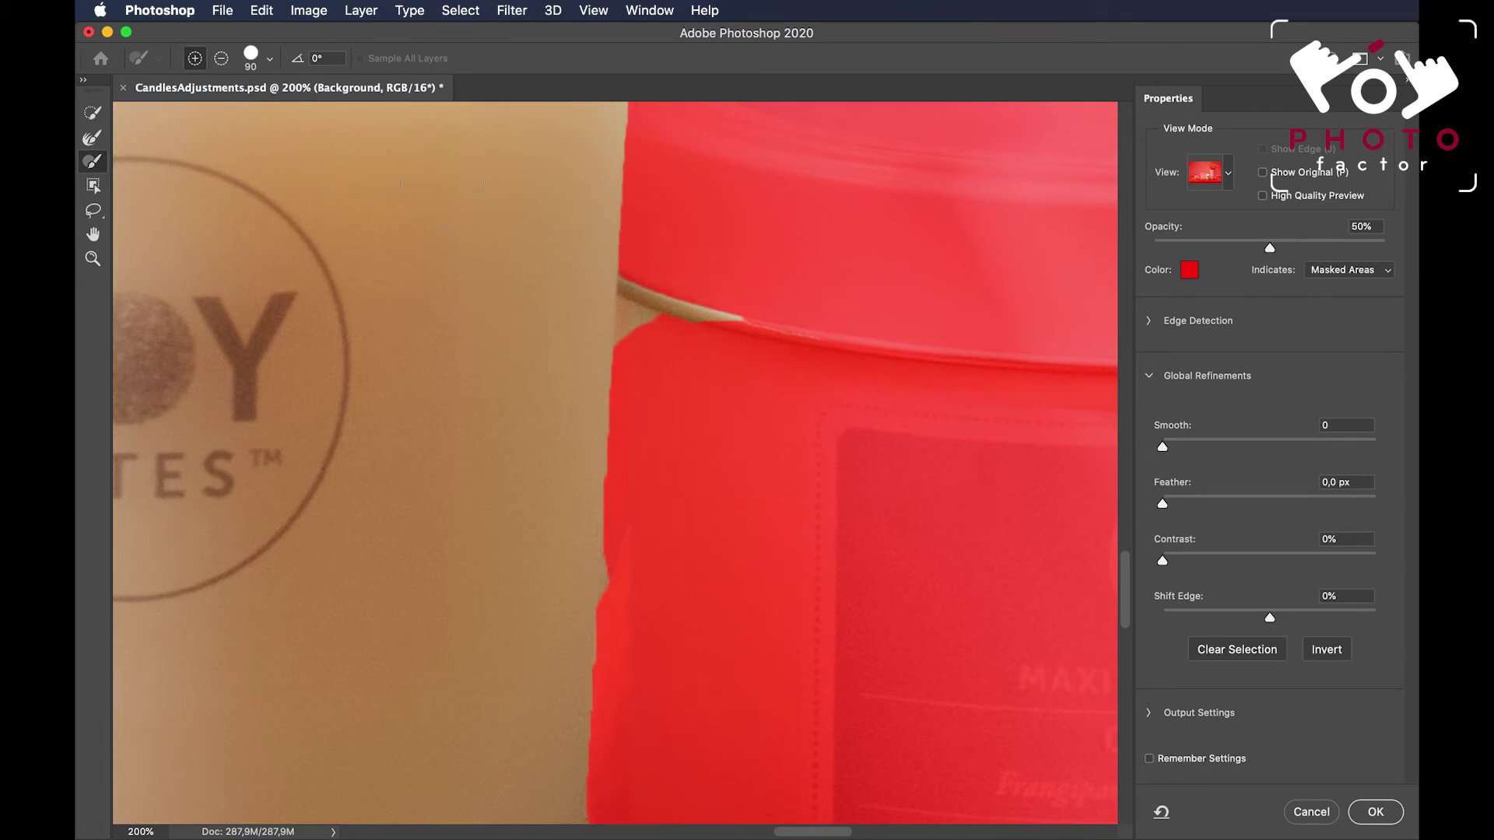
{"action": "left_click", "coordinate": [221, 59]}
{"action": "left_click_drag", "start_coordinate": [677, 307], "coordinate": [739, 320]}
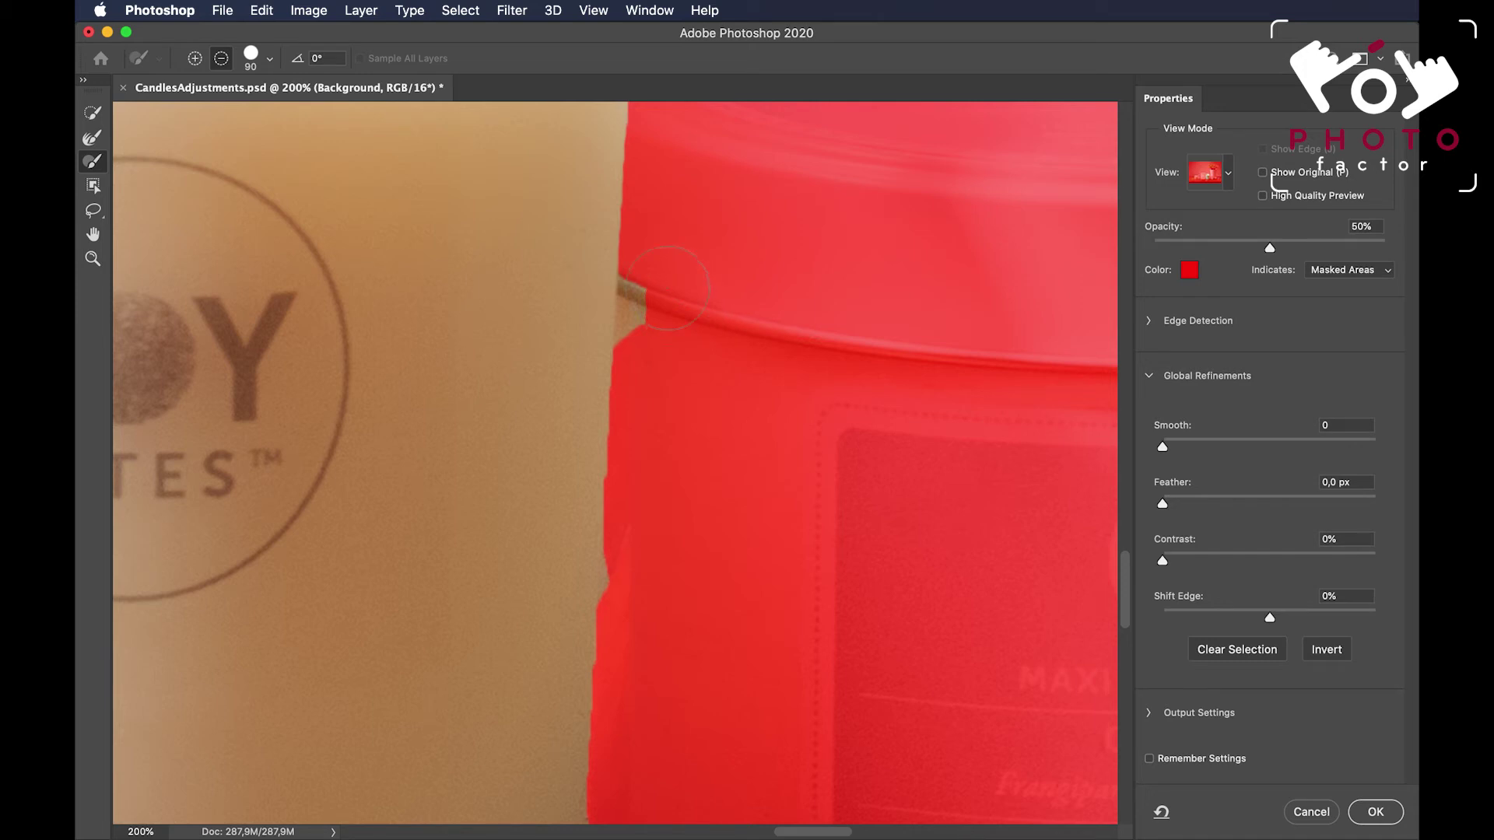
{"action": "mouse_move", "coordinate": [661, 276]}
{"action": "left_mouse_down"}
{"action": "mouse_move", "coordinate": [622, 343]}
{"action": "mouse_move", "coordinate": [641, 632]}
{"action": "left_mouse_up"}
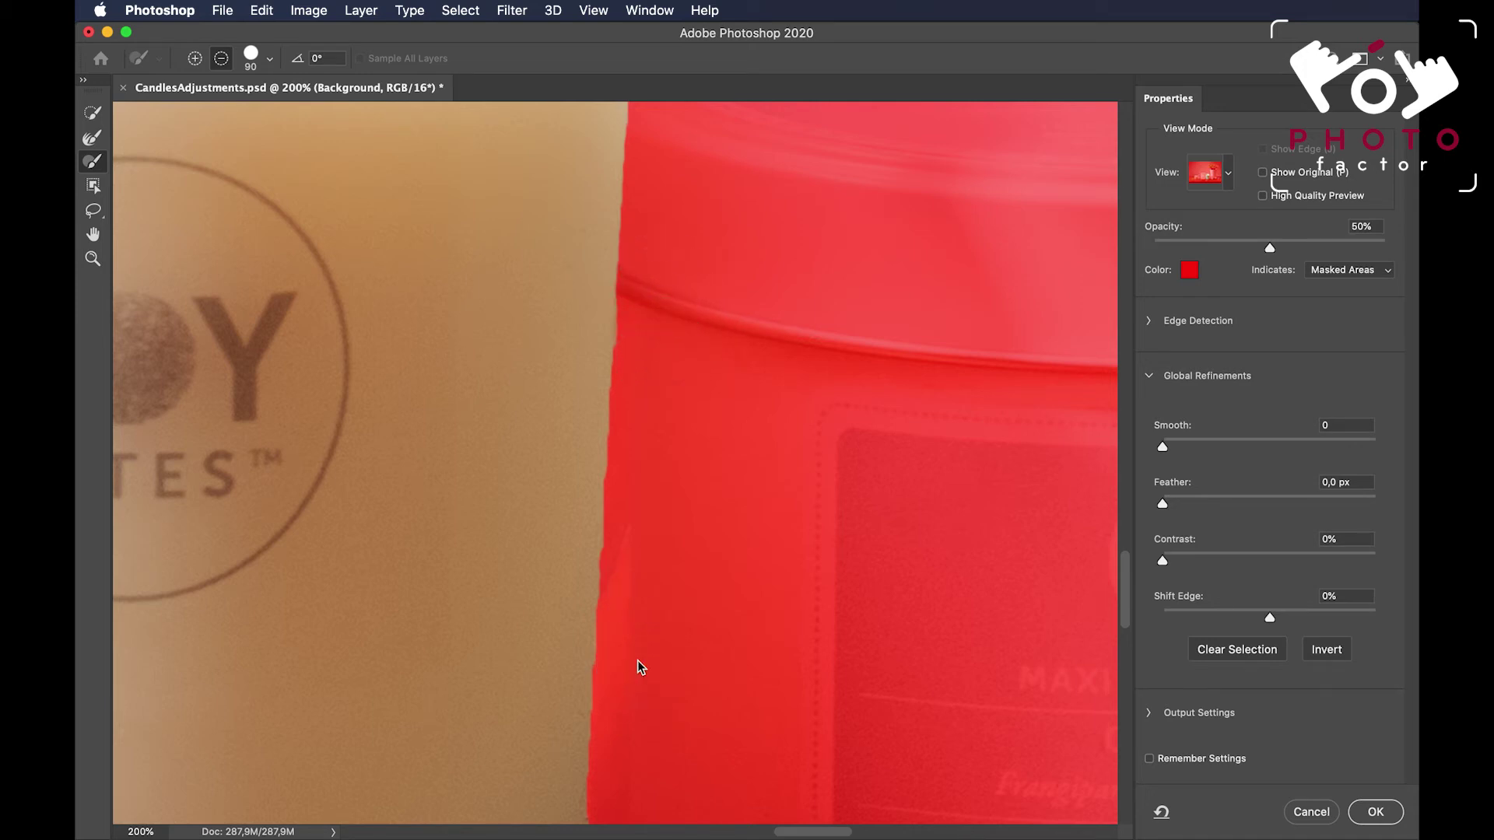
Subtract the strip between the Harmony box and the candle by painting along the glass's left edge.
{"action": "scroll", "coordinate": [638, 667], "scroll_direction": "down", "scroll_amount": 5}
{"action": "scroll", "coordinate": [643, 404], "scroll_direction": "up", "scroll_amount": 10}
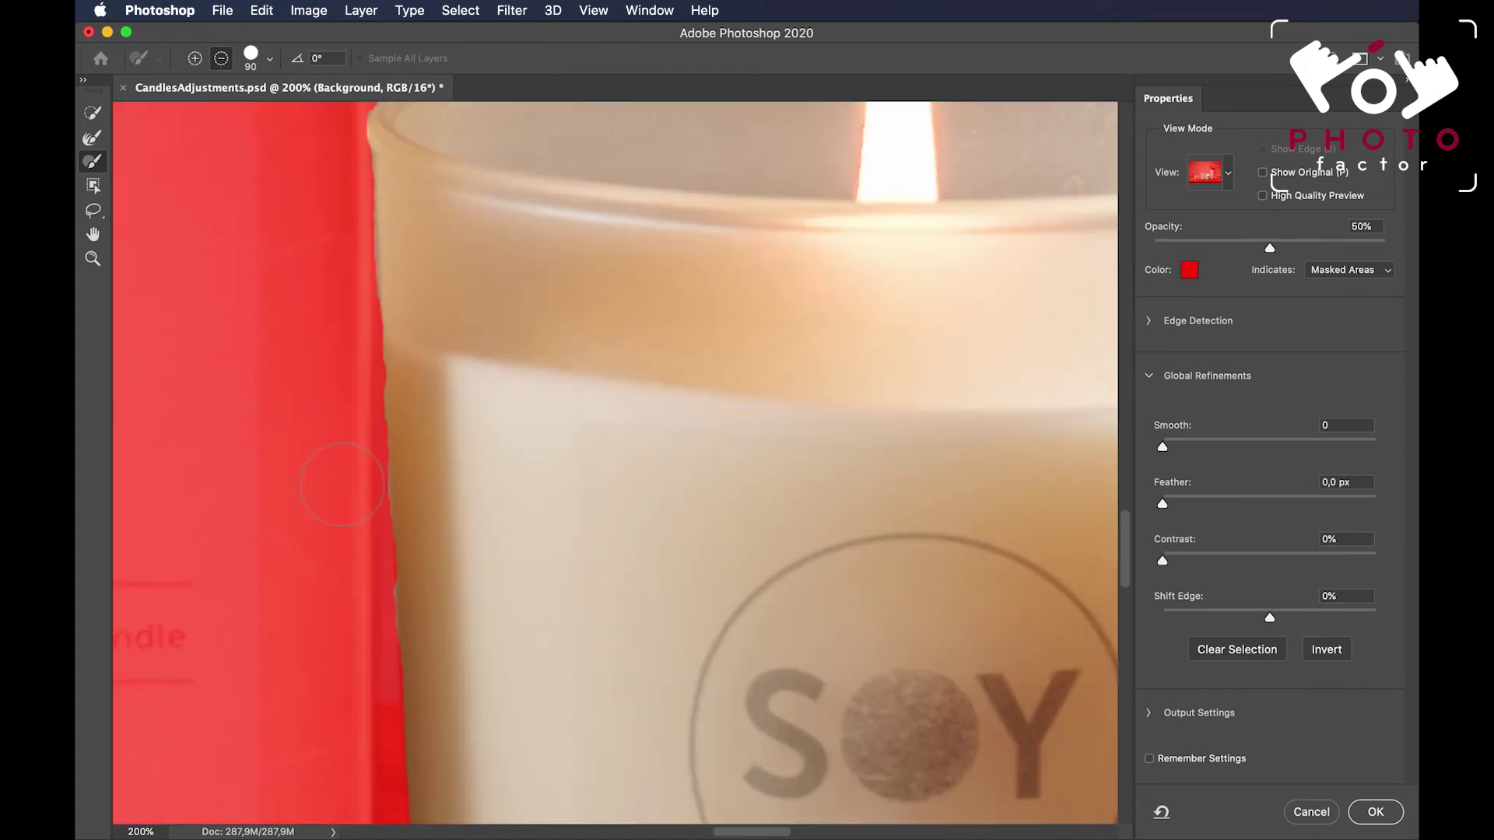
{"action": "left_click", "coordinate": [382, 256], "text": "super"}
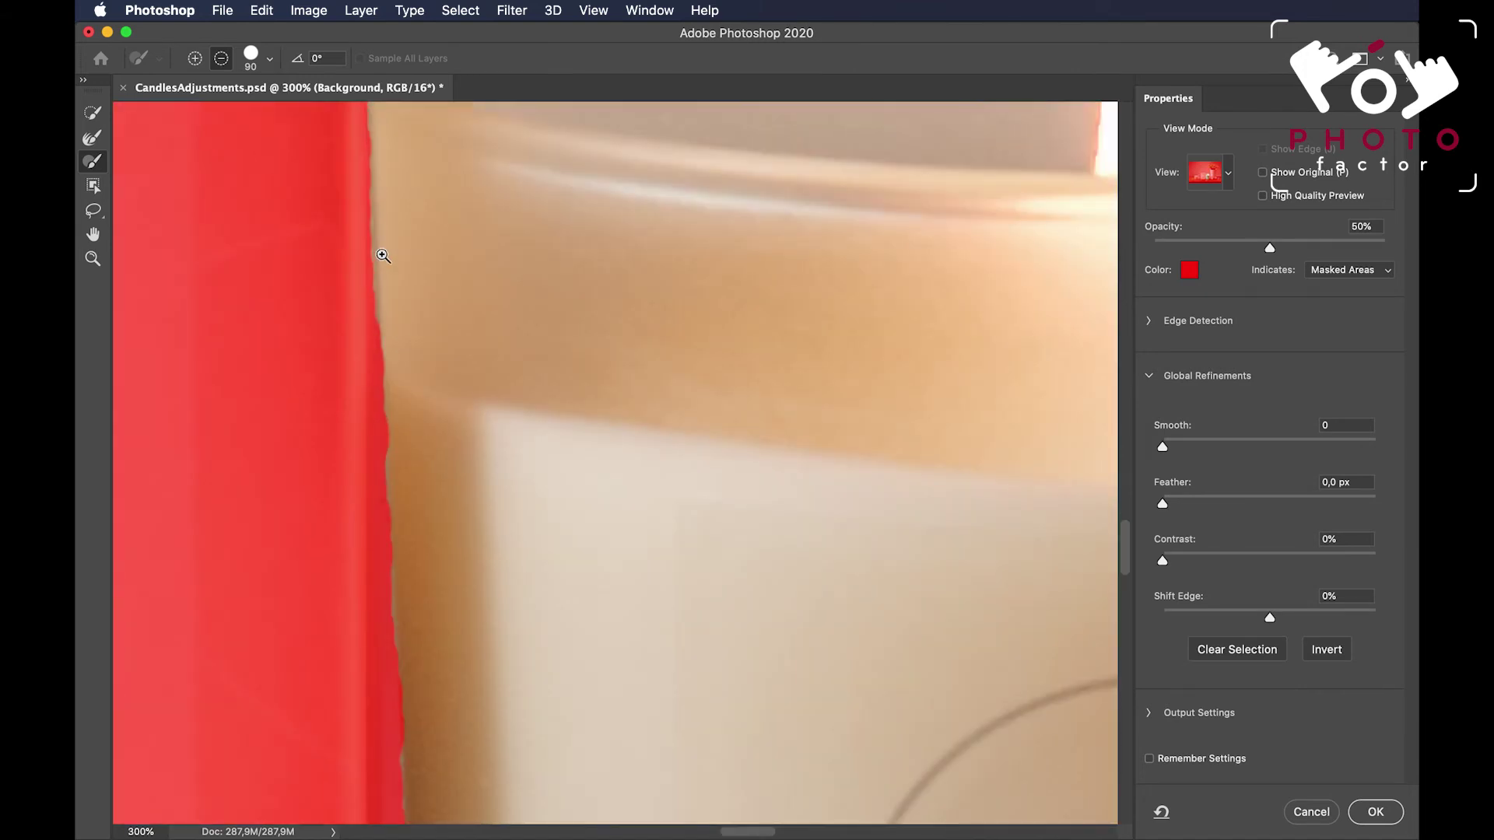
{"action": "scroll", "coordinate": [383, 255], "scroll_direction": "up", "scroll_amount": 3}
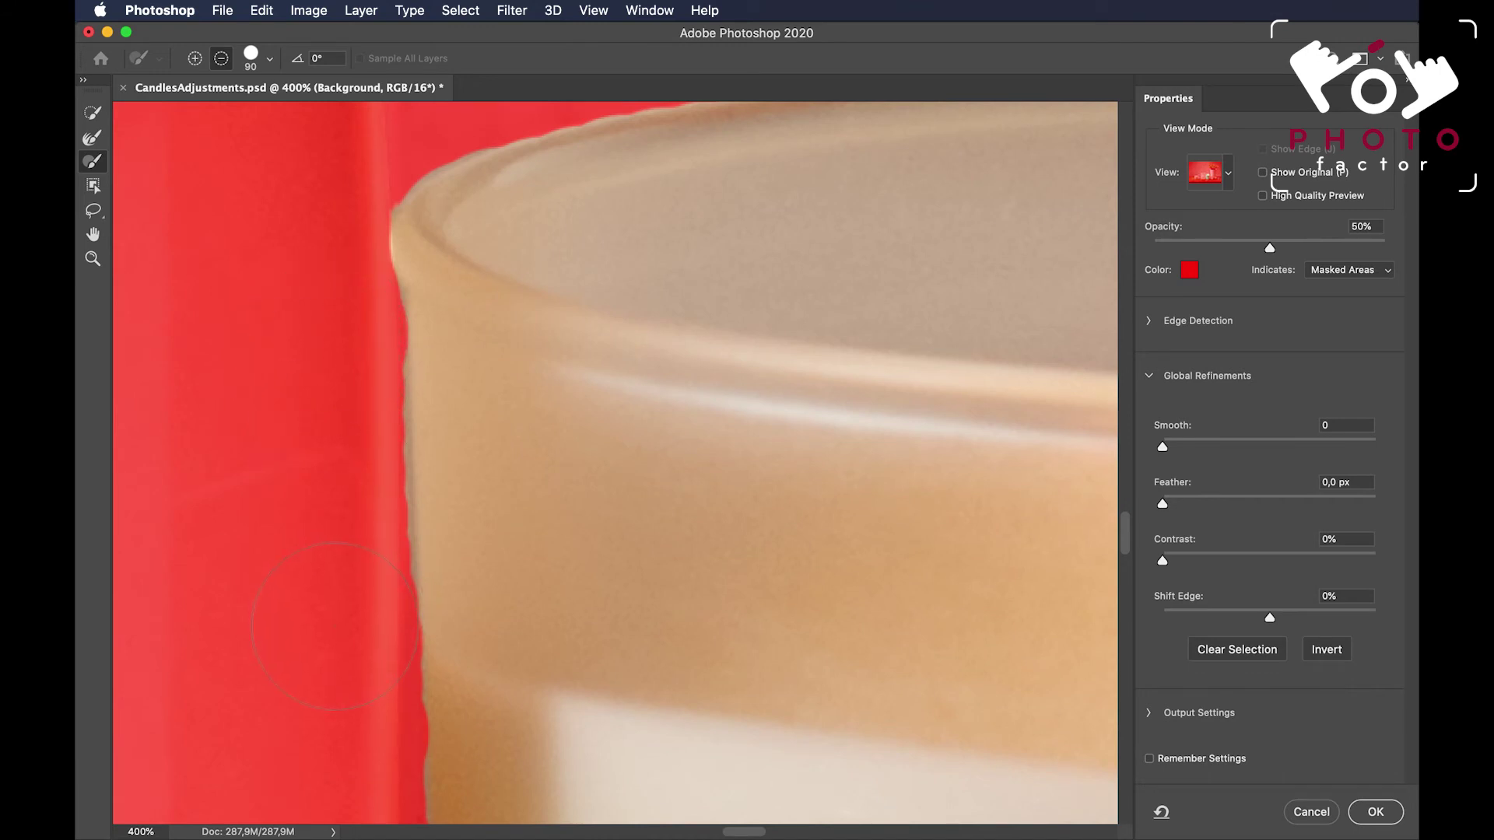
{"action": "mouse_move", "coordinate": [334, 627]}
{"action": "left_mouse_down"}
{"action": "mouse_move", "coordinate": [319, 357]}
{"action": "mouse_move", "coordinate": [330, 529]}
{"action": "left_mouse_up"}
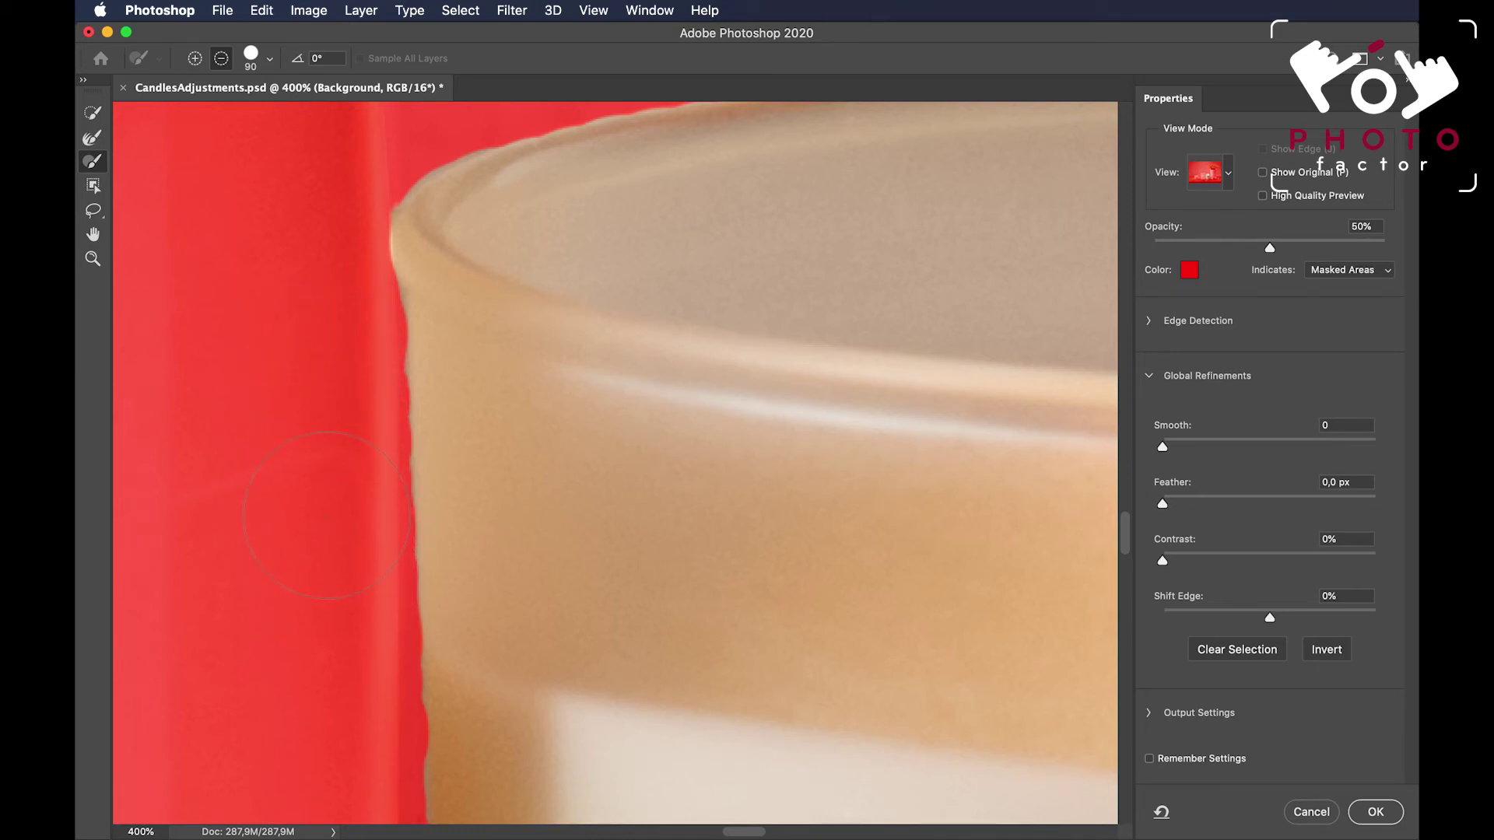
{"action": "scroll", "coordinate": [327, 515], "scroll_direction": "down", "scroll_amount": 5}
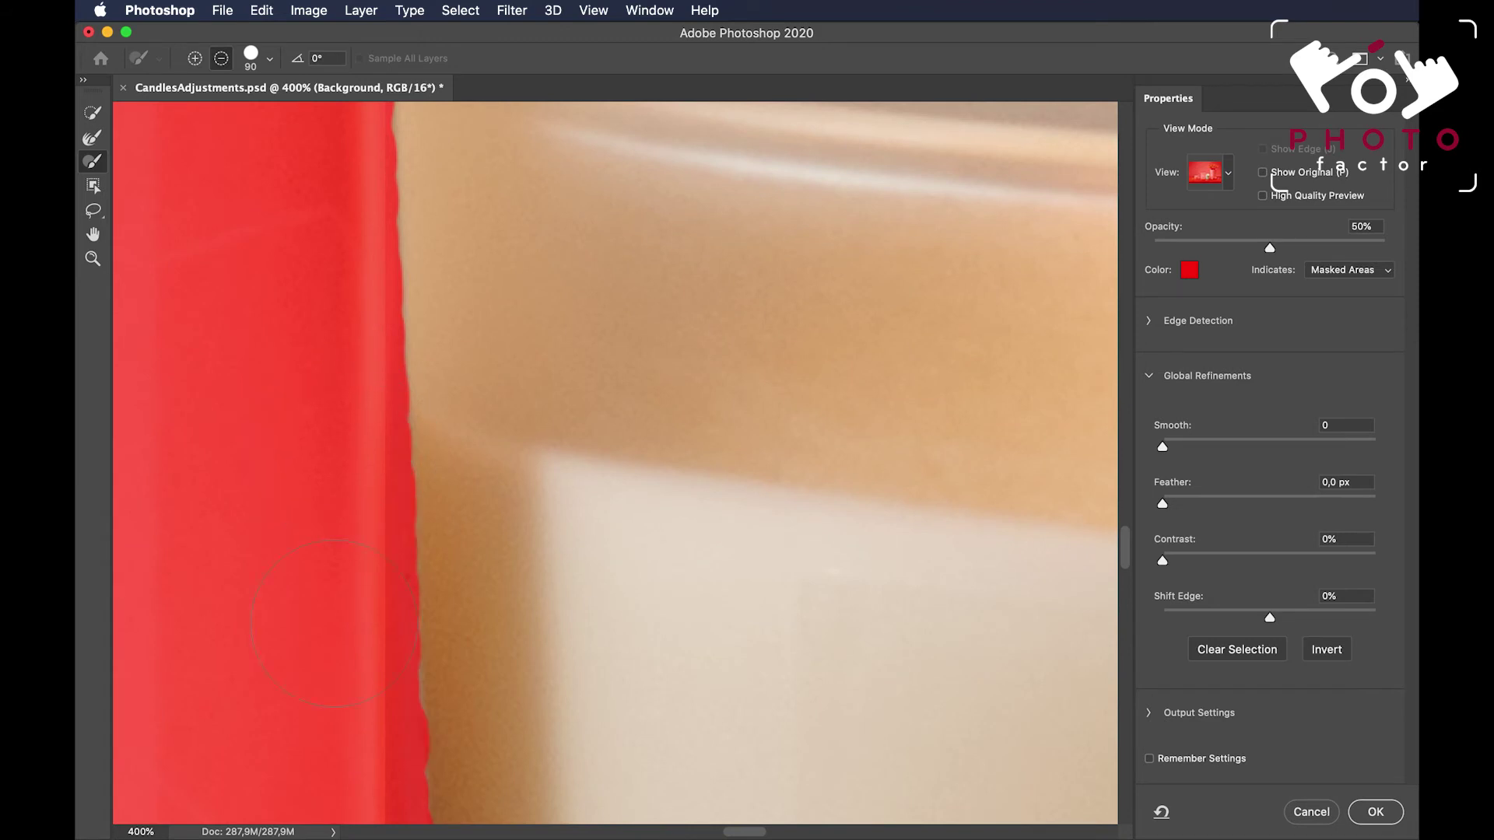
Expand the output settings, keep Selection as the output, and apply the refined candle mask.
{"action": "key", "text": "super+minus"}
{"action": "key", "text": "super+minus"}
{"action": "key", "text": "super+minus"}
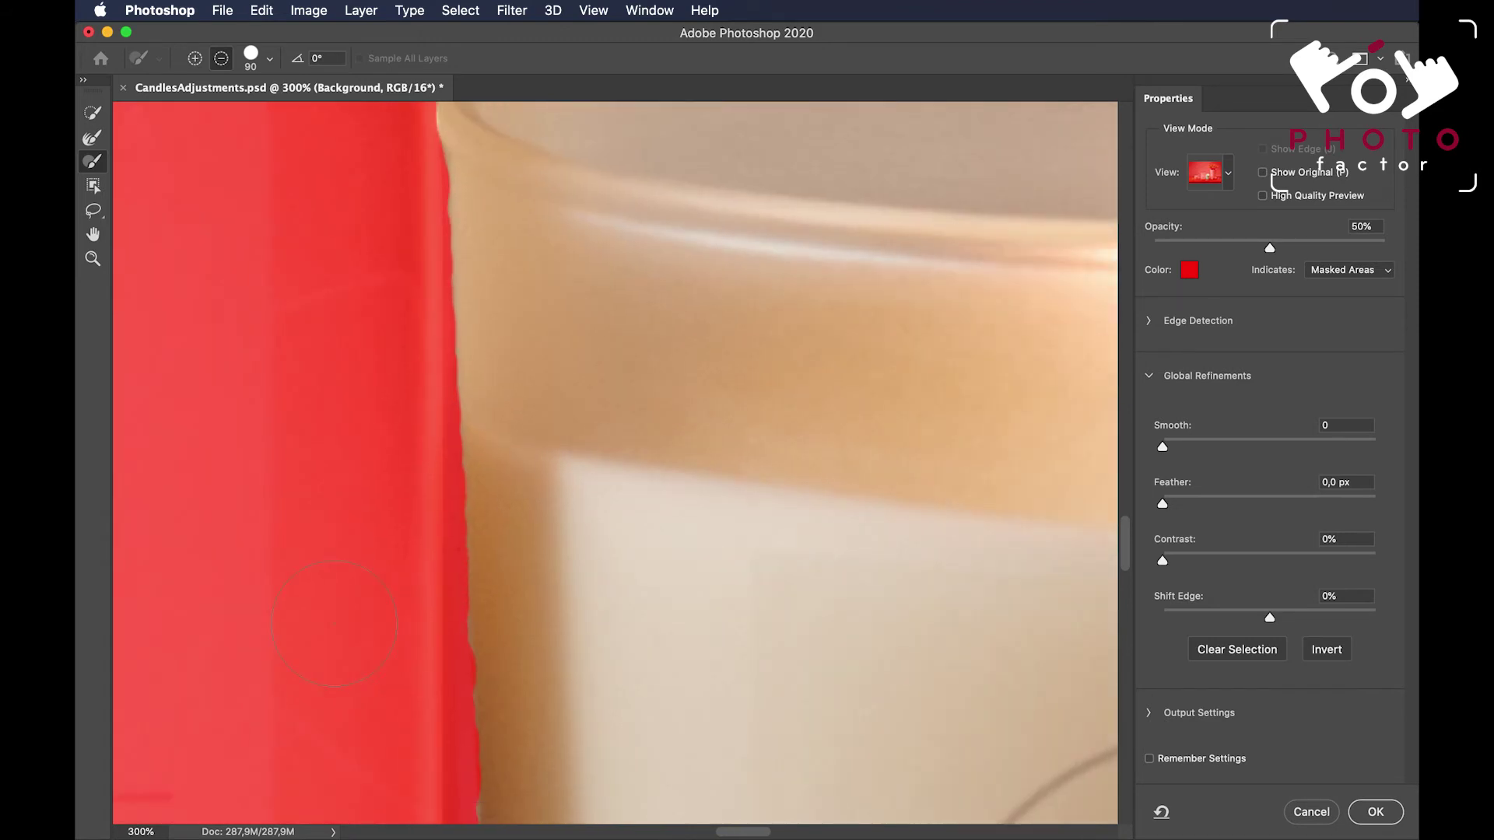
{"action": "key", "text": "super+minus"}
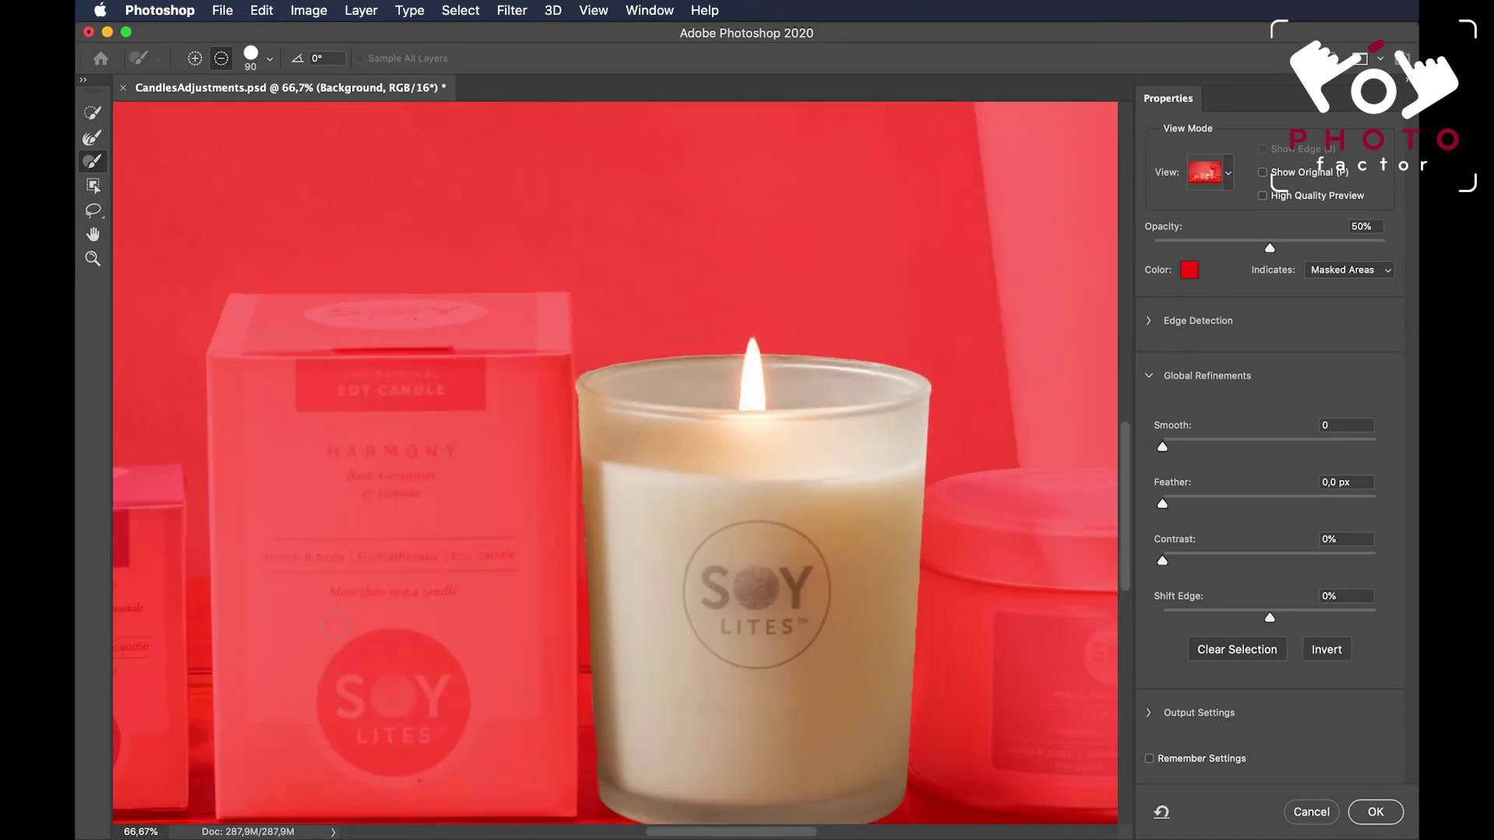
{"action": "key", "text": "super+minus"}
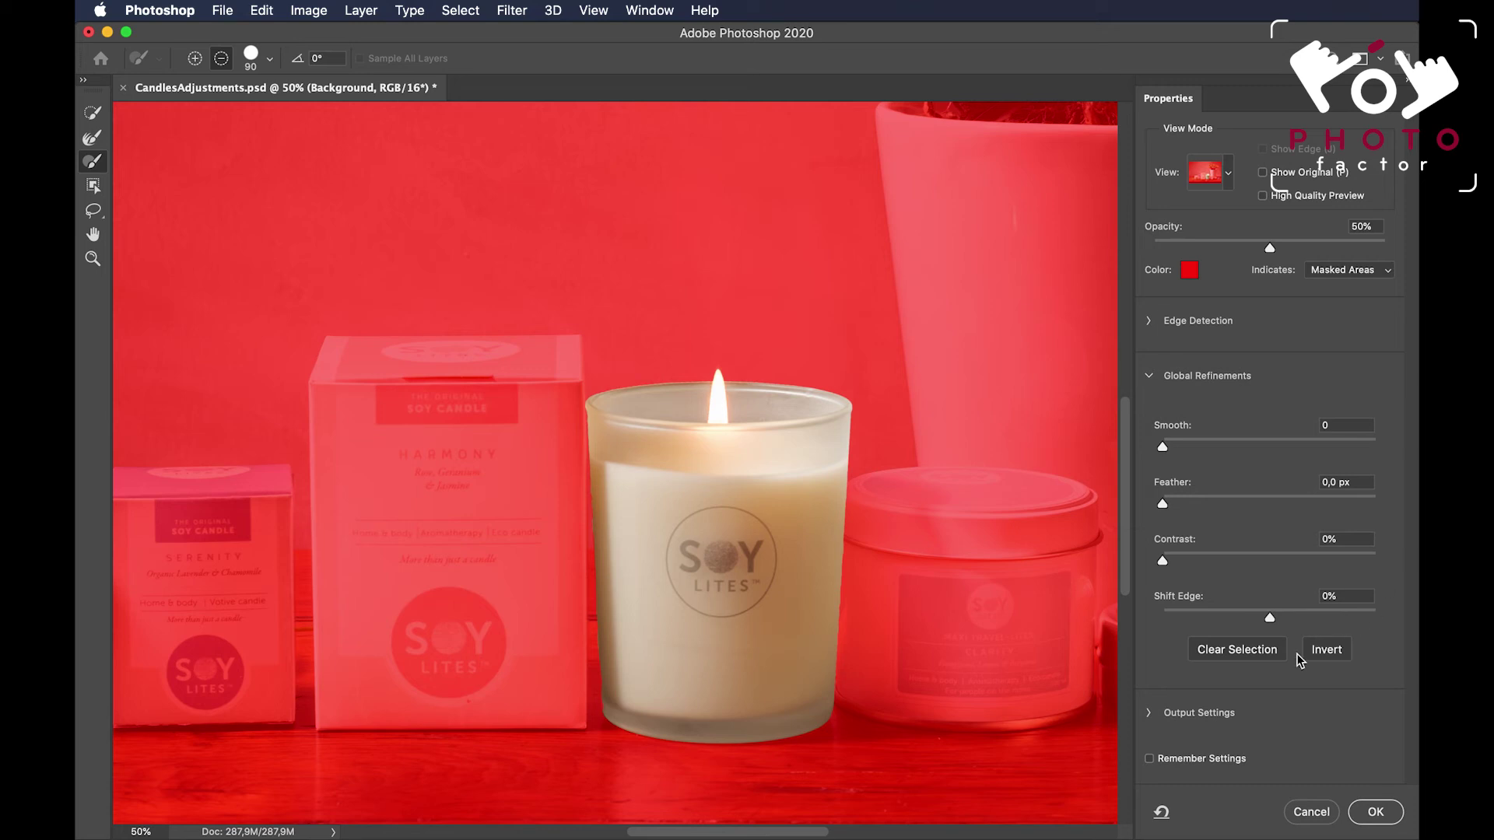
{"action": "left_click", "coordinate": [1150, 714]}
{"action": "scroll", "coordinate": [1151, 718], "scroll_direction": "down", "scroll_amount": 3}
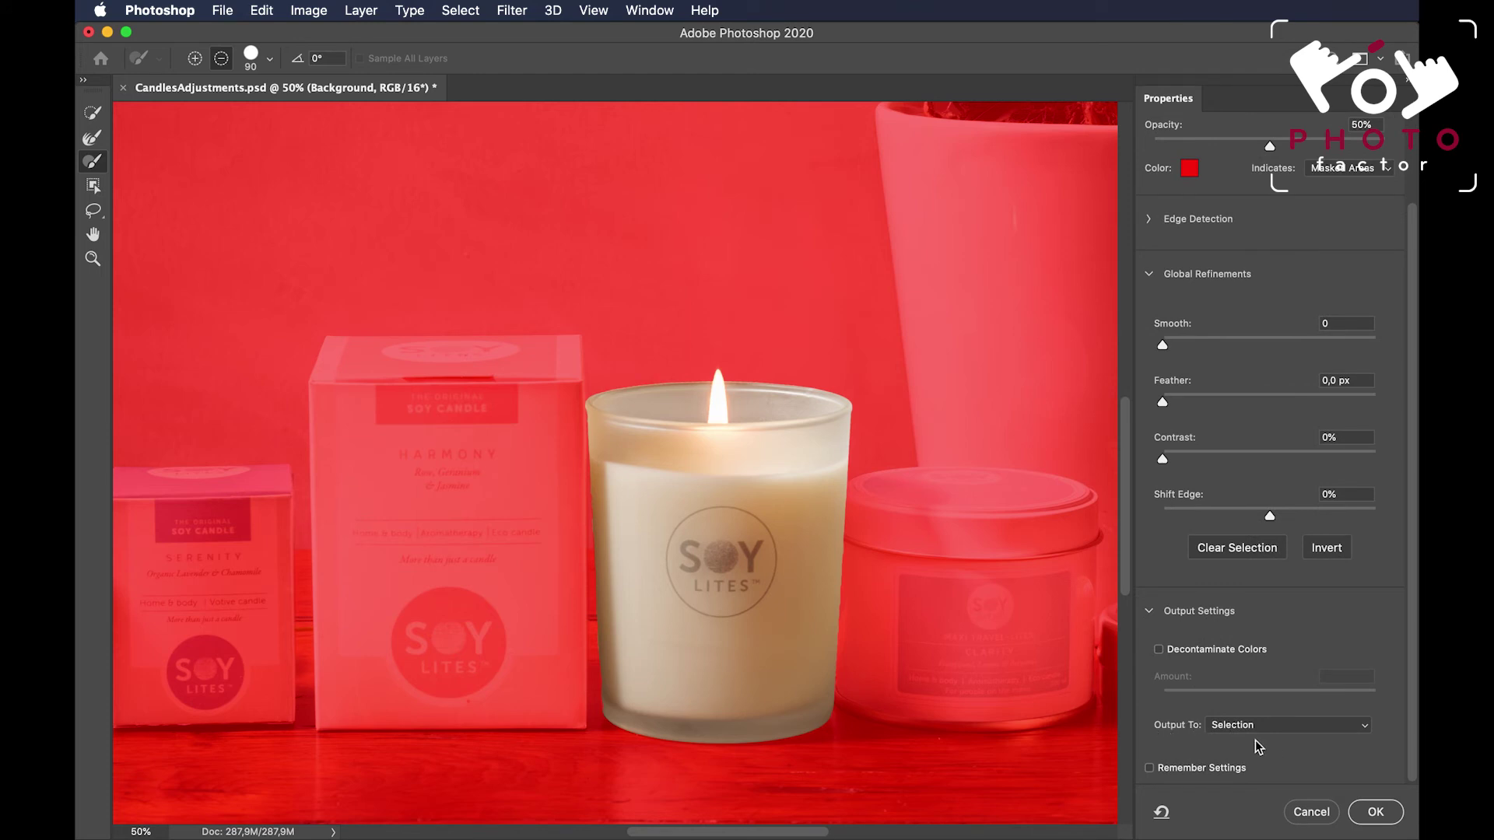
{"action": "left_click", "coordinate": [1367, 727]}
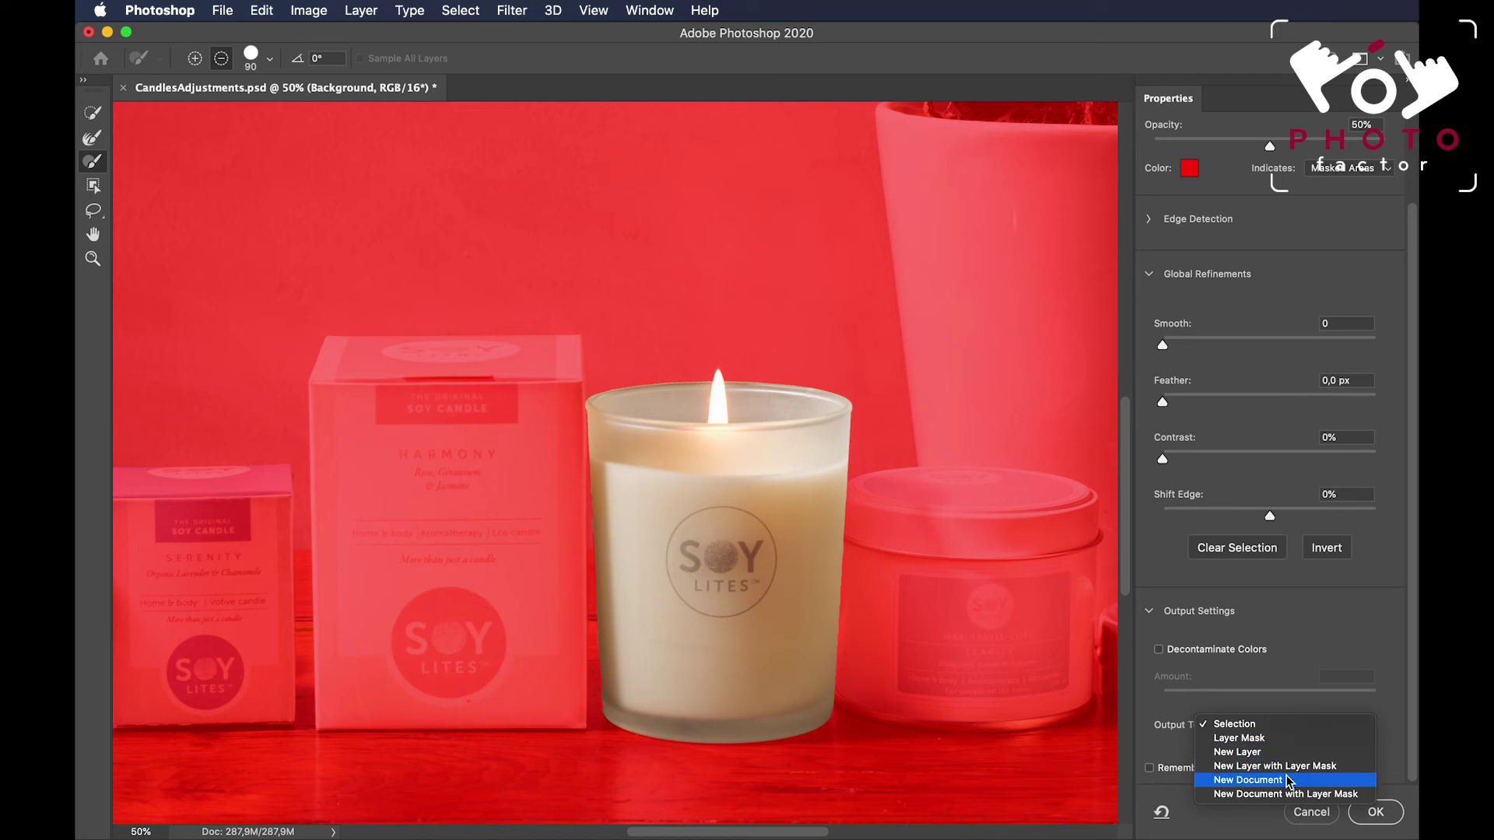
{"action": "left_click", "coordinate": [1237, 725]}
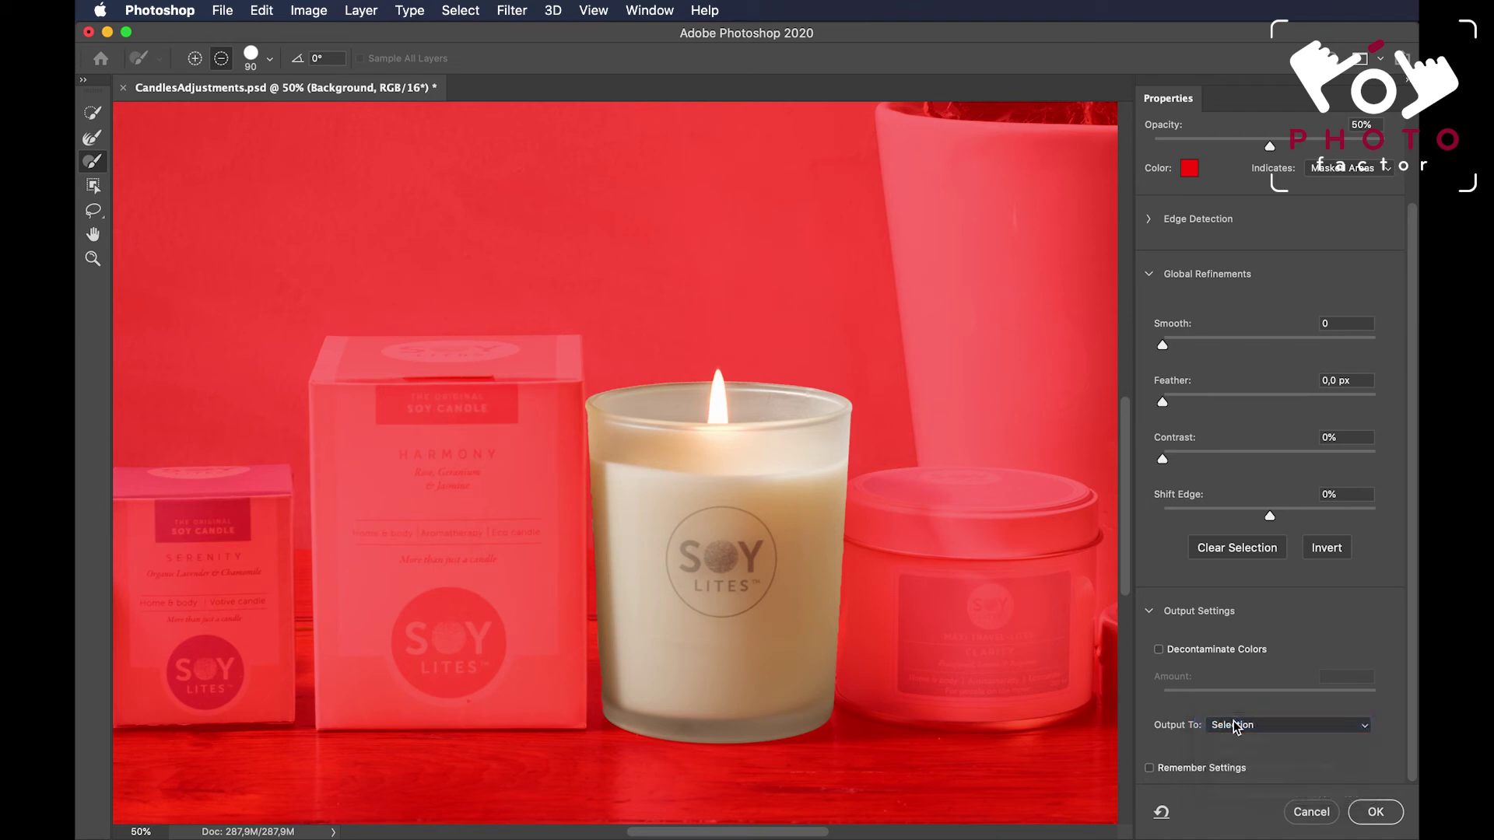
{"action": "left_click", "coordinate": [1378, 813]}
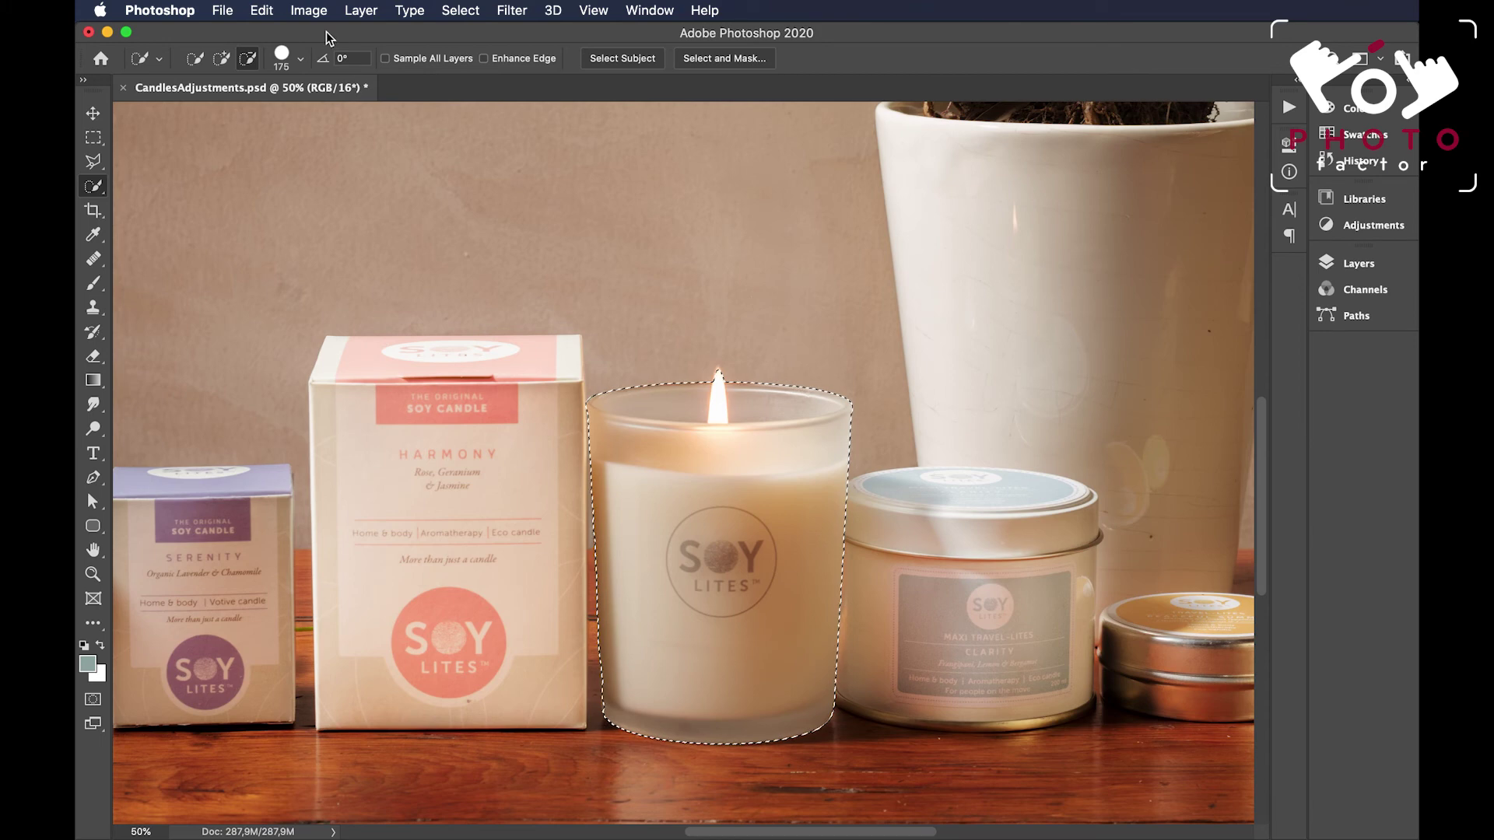
Apply a Brightness/Contrast adjustment to the selected candle with brightness 14 and contrast 1, toggling the preview to compare.
{"action": "left_click", "coordinate": [308, 10]}
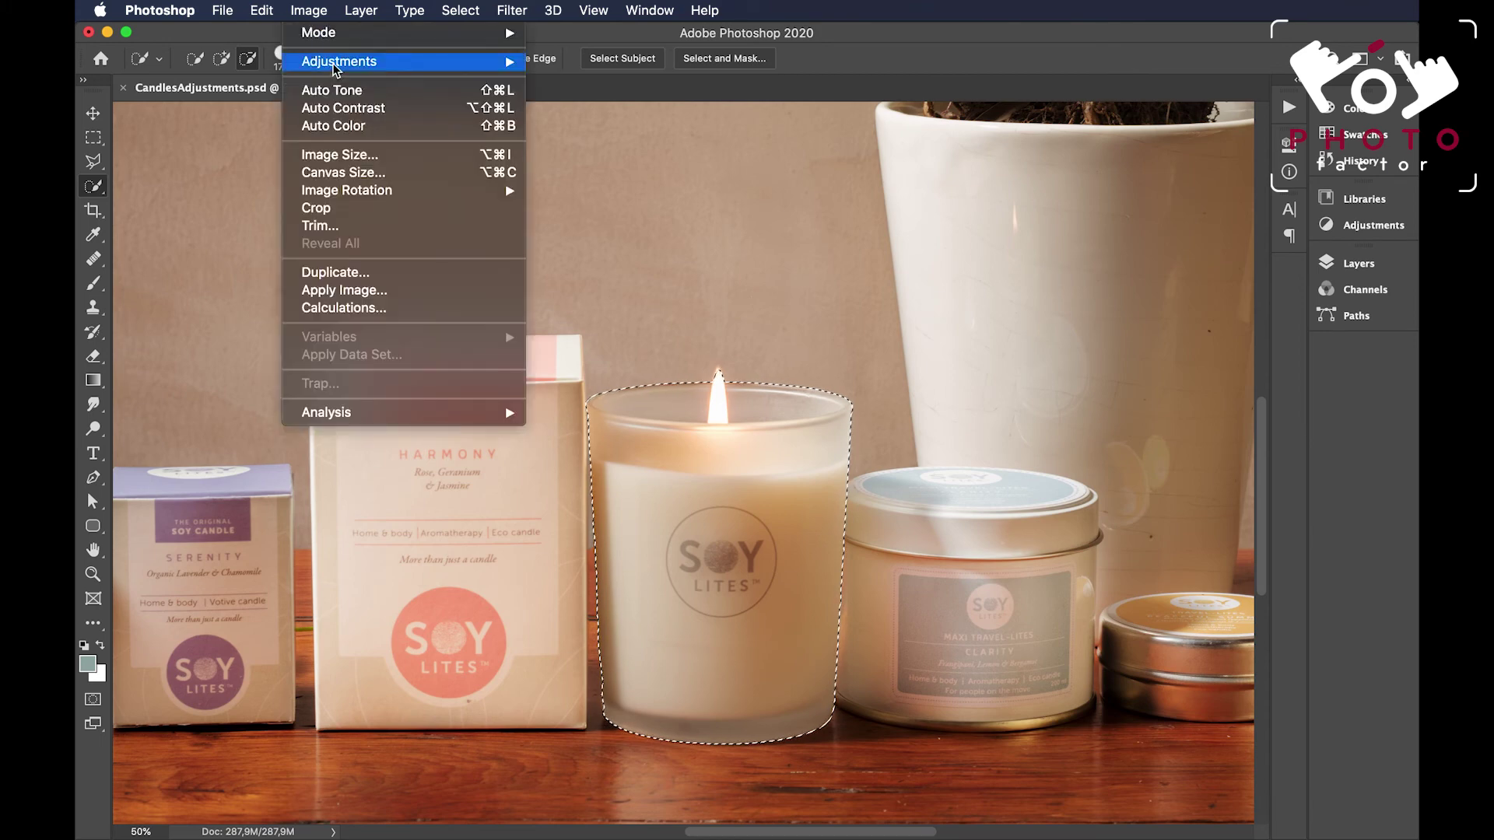
{"action": "mouse_move", "coordinate": [339, 62]}
{"action": "left_click", "coordinate": [614, 61]}
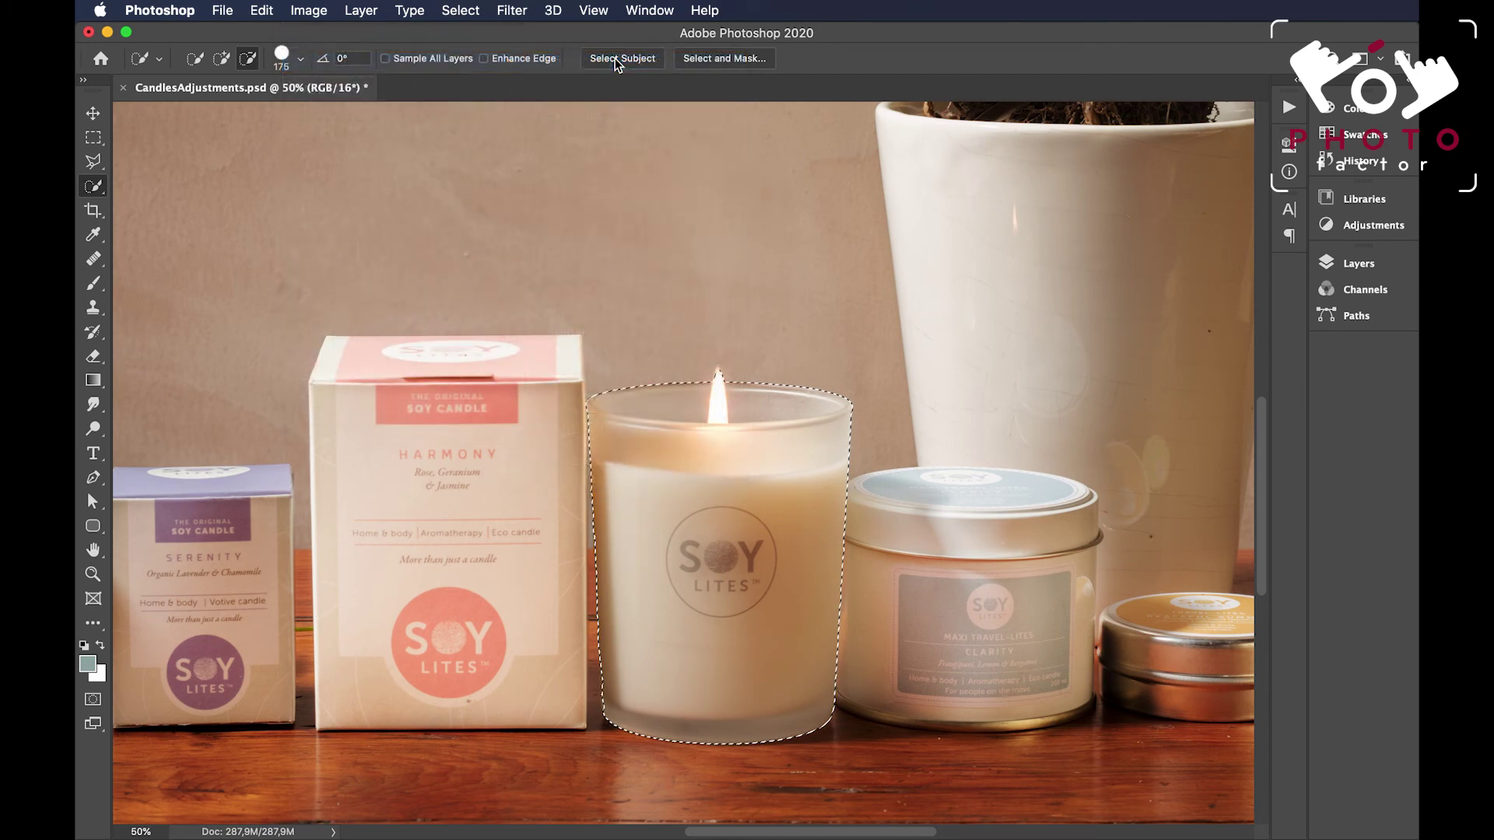
{"action": "left_click_drag", "start_coordinate": [698, 165], "coordinate": [708, 163]}
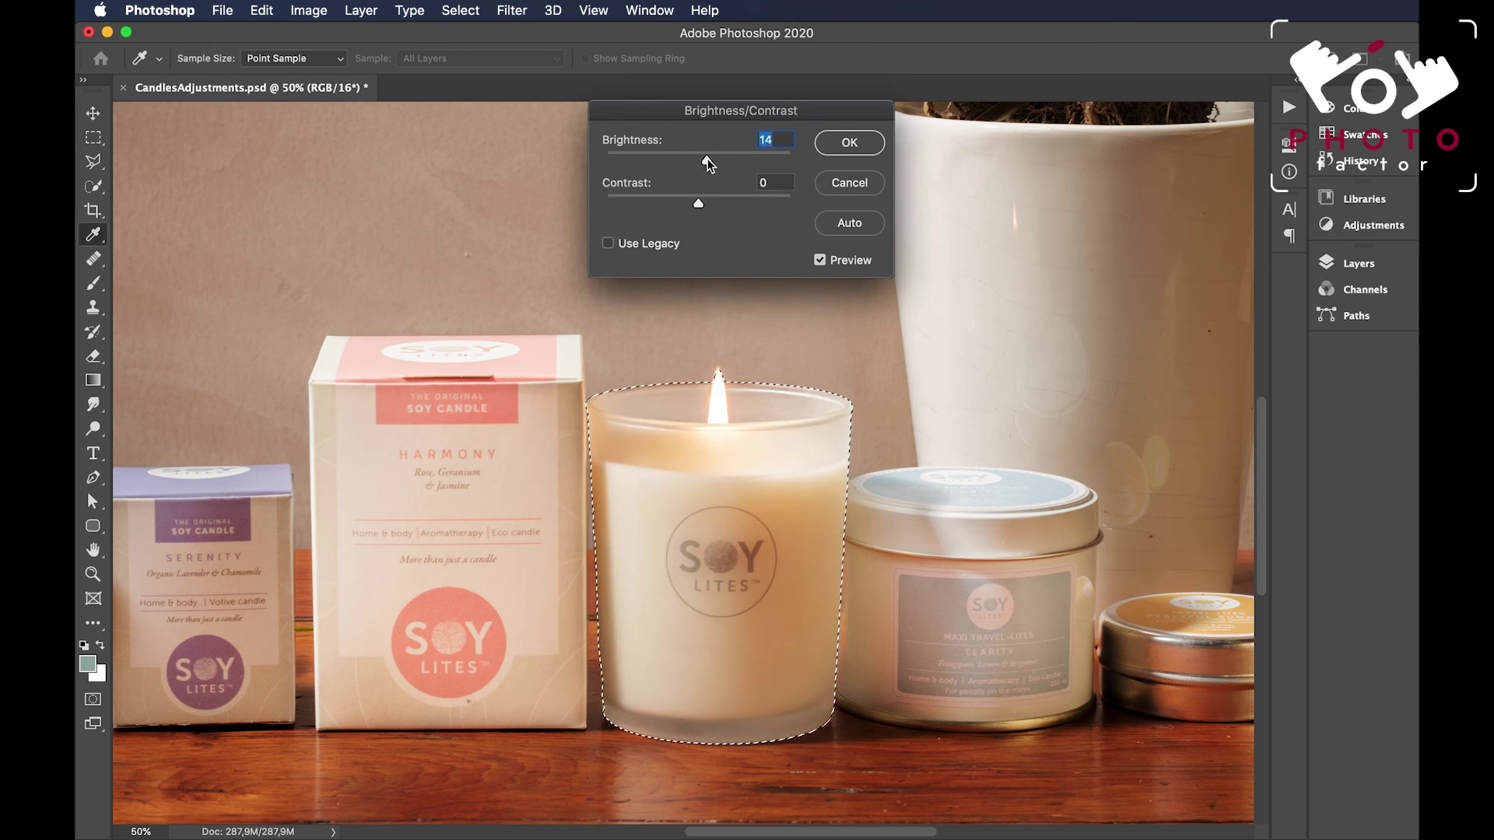
{"action": "left_click_drag", "start_coordinate": [698, 204], "coordinate": [703, 214]}
{"action": "left_click", "coordinate": [820, 261]}
{"action": "left_click", "coordinate": [820, 260]}
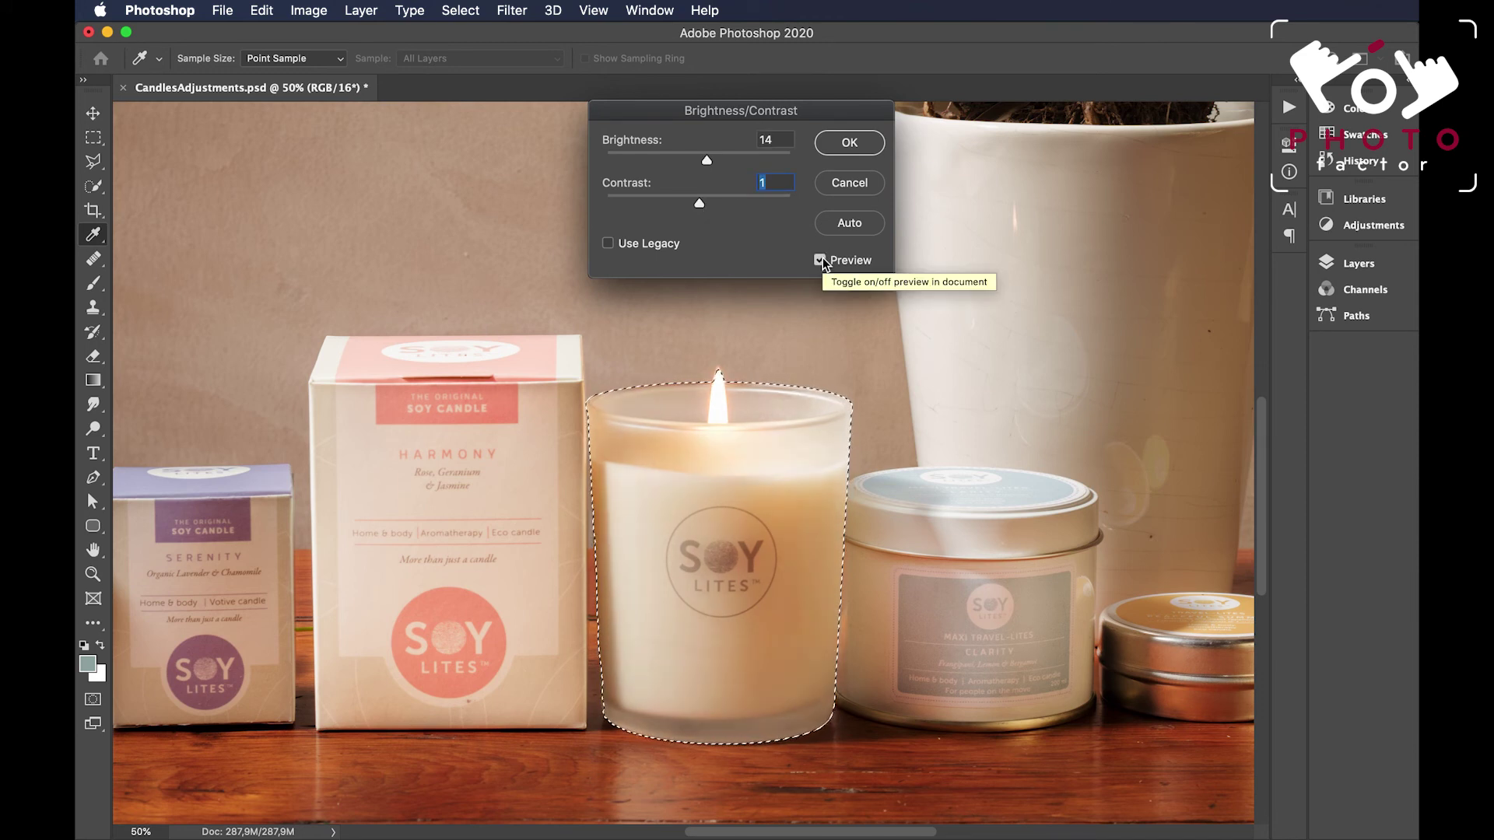
{"action": "left_click", "coordinate": [846, 144]}
{"action": "key", "text": "w"}
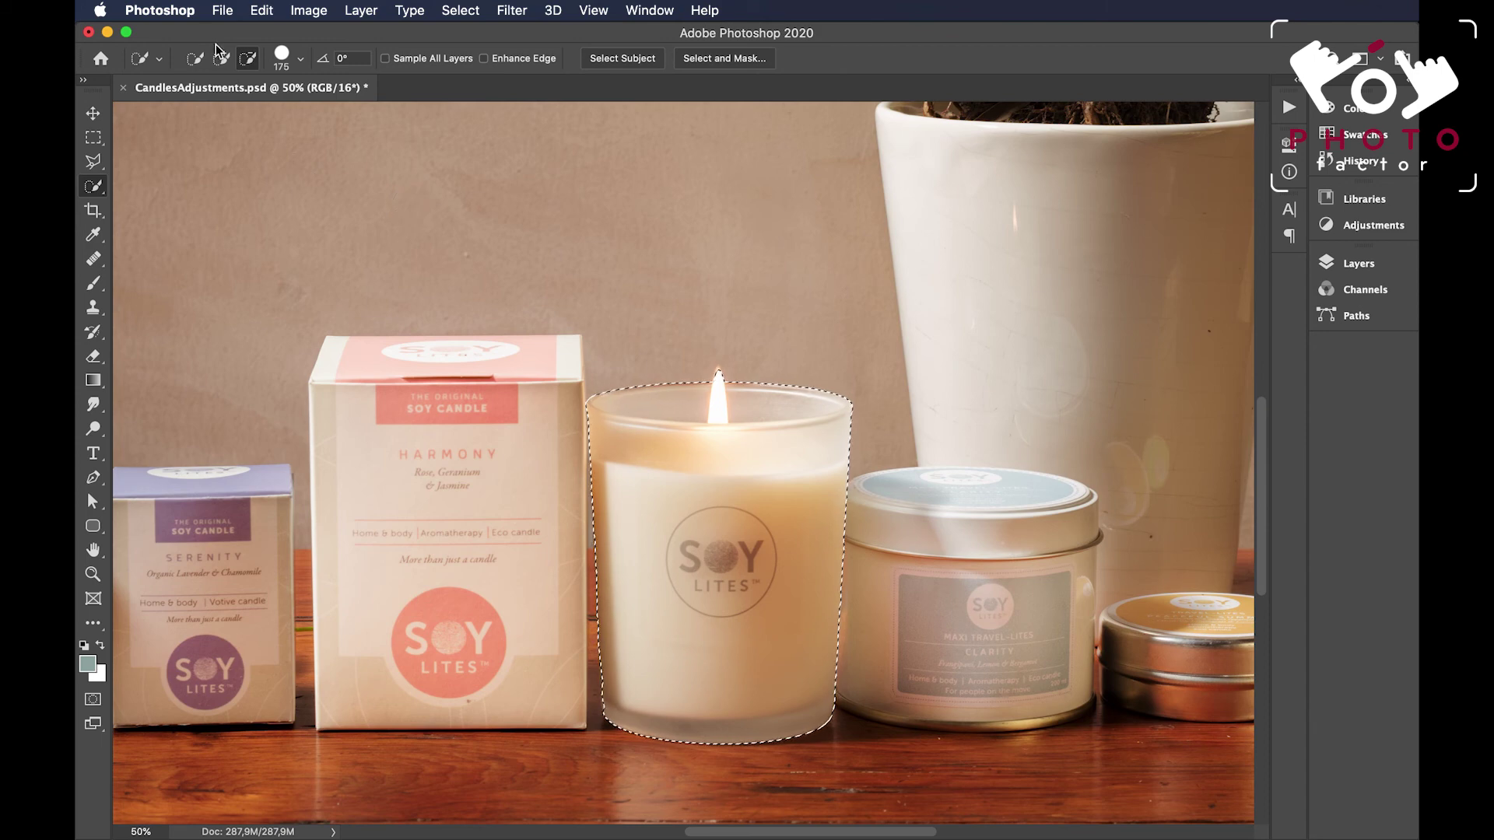
Save the document as a new Photoshop file named CandlesAdjustments2.psd on EOS_DIGITAL.
{"action": "left_click", "coordinate": [223, 10]}
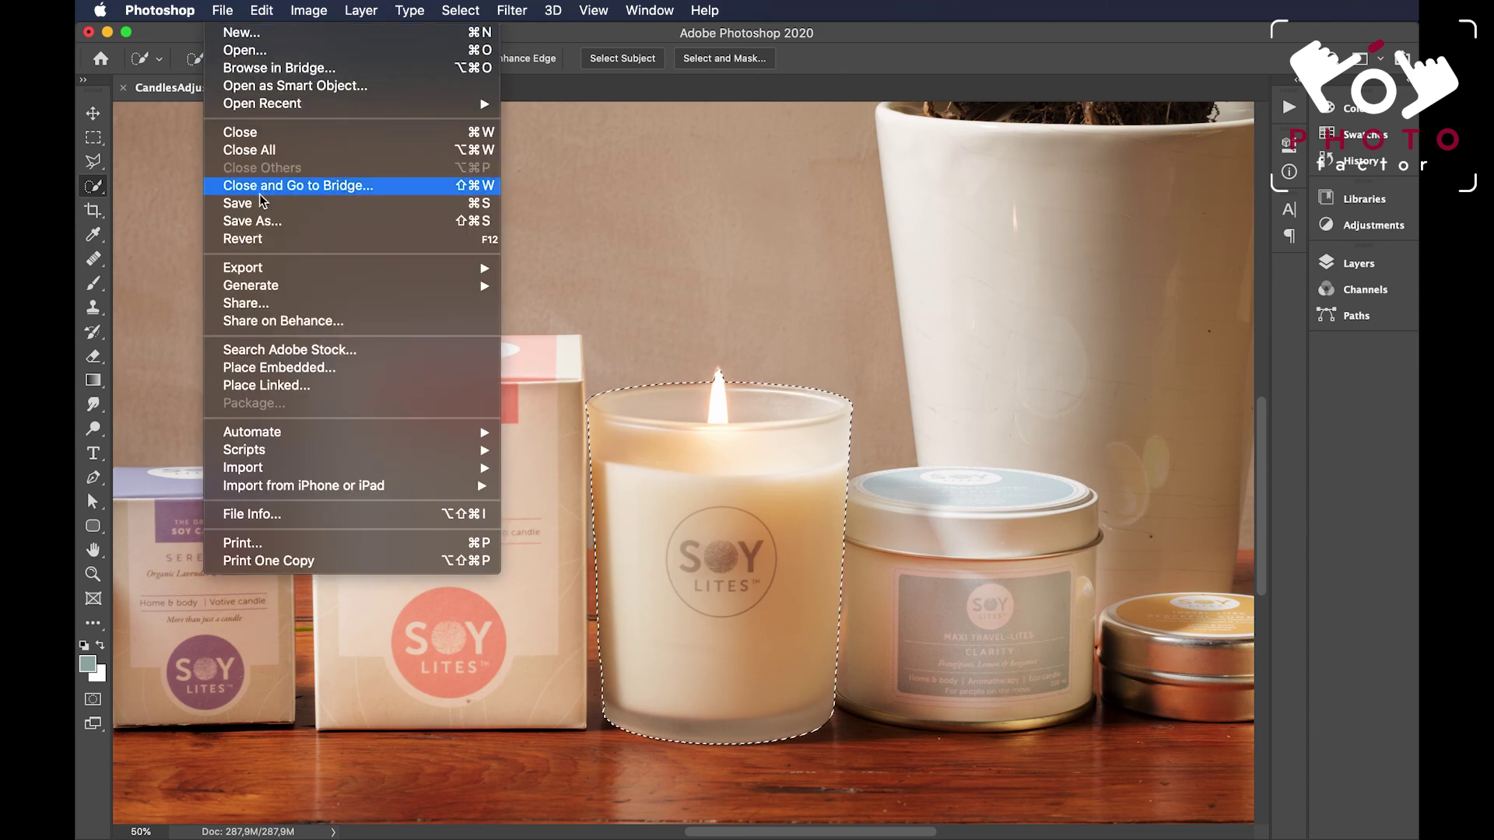
{"action": "left_click", "coordinate": [262, 221]}
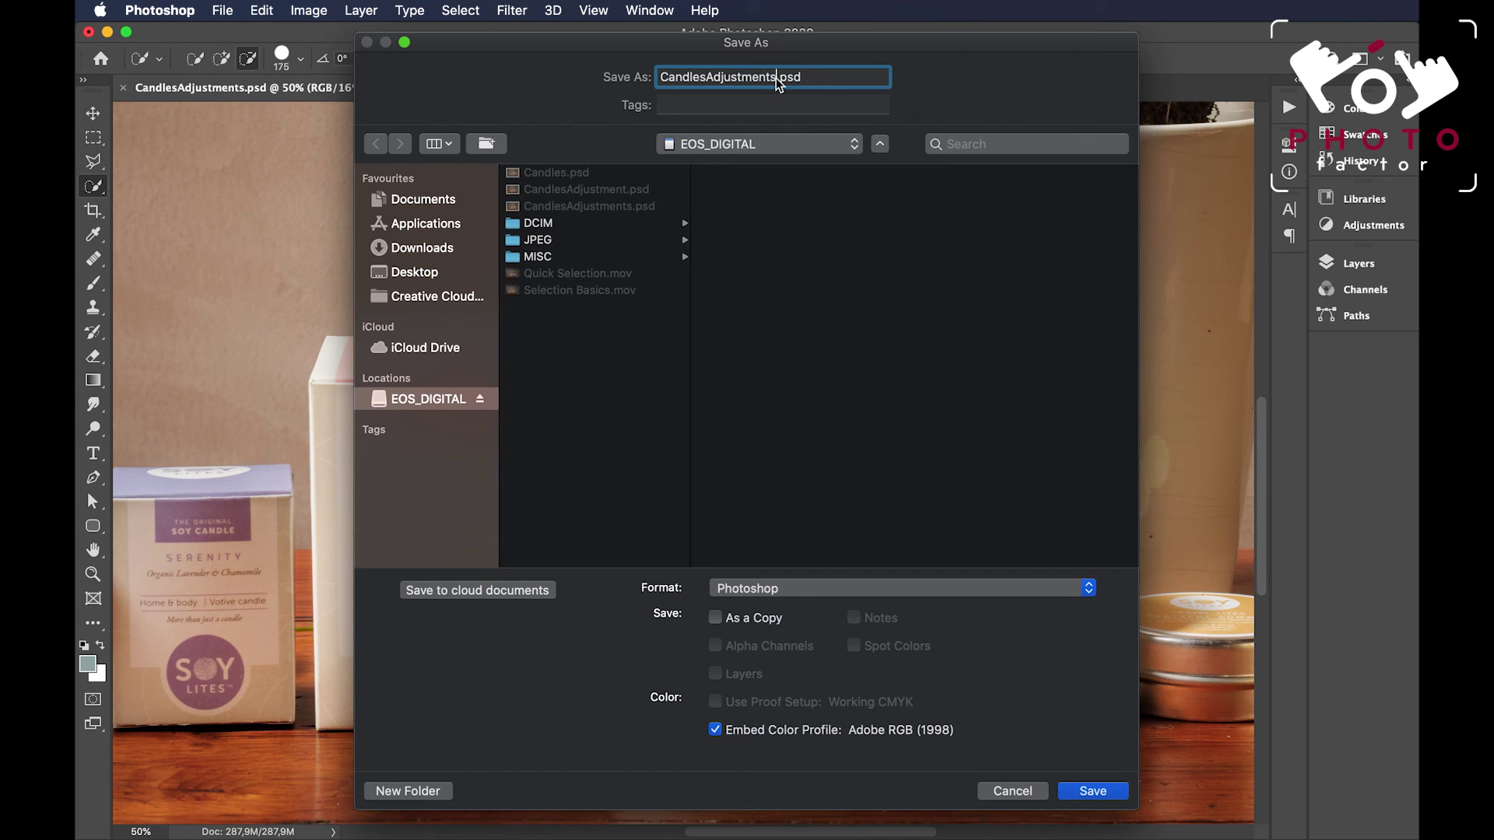
{"action": "type", "text": "2"}
{"action": "left_click", "coordinate": [1093, 791]}
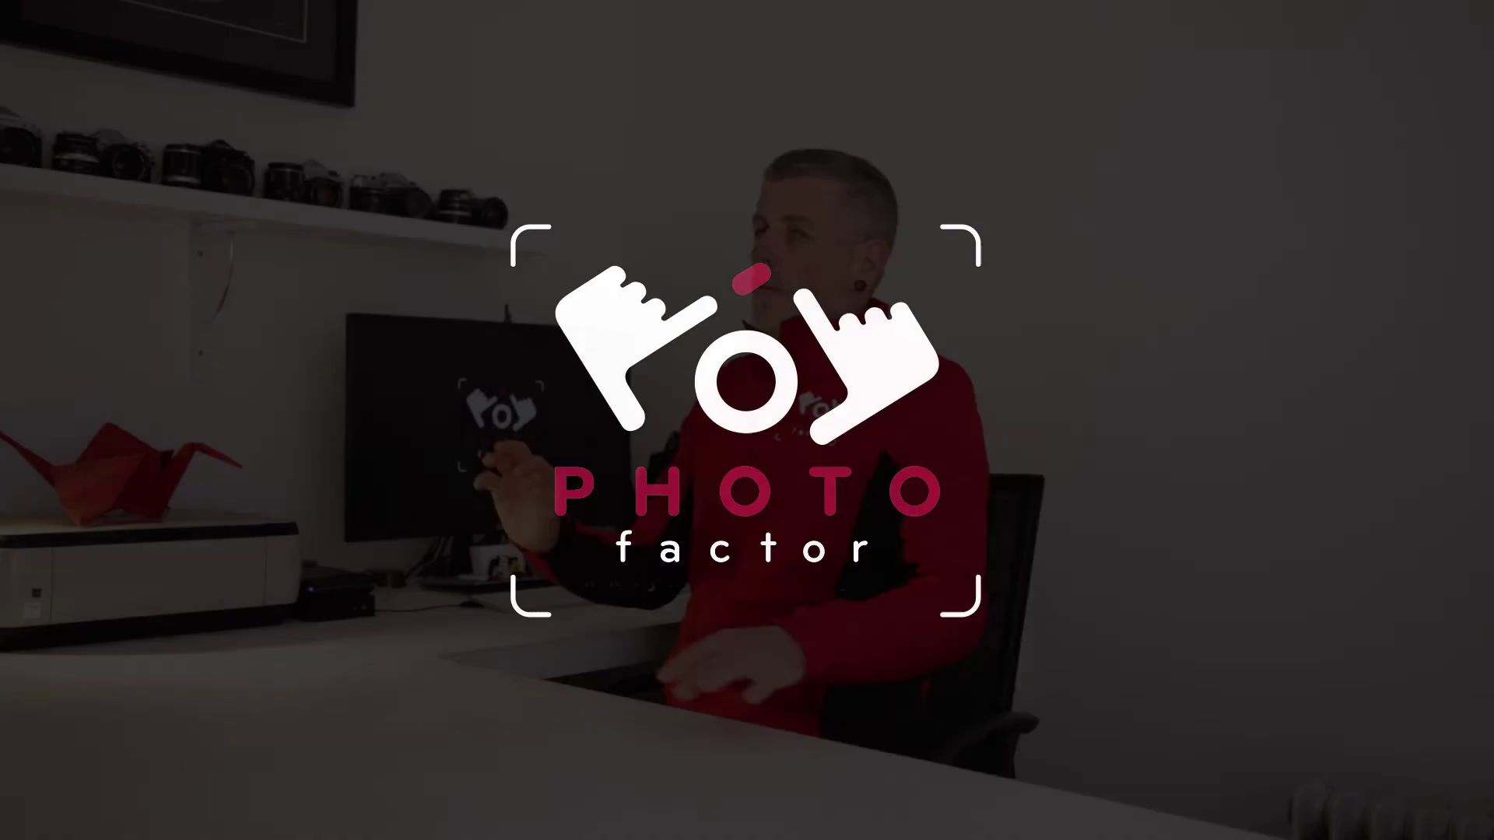